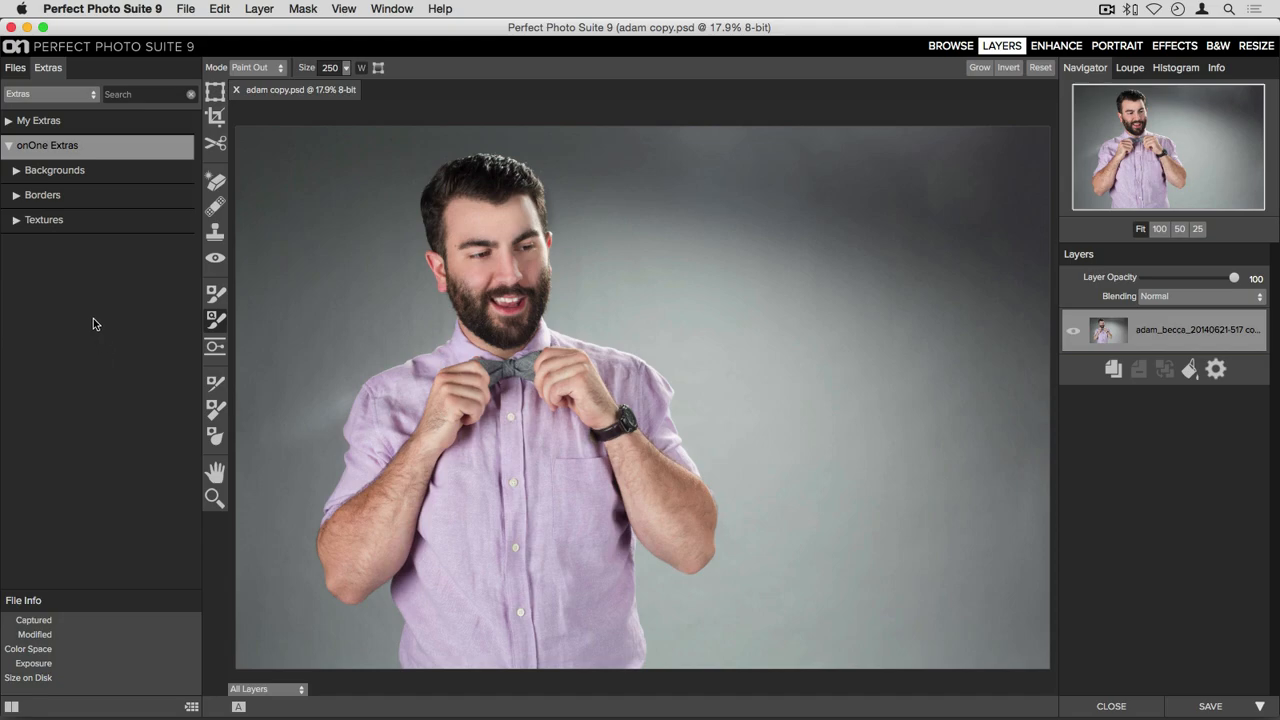
# - Browse the Inside backgrounds under onOne Extras, and expand the My Extras group
pyautogui.click(16, 171)
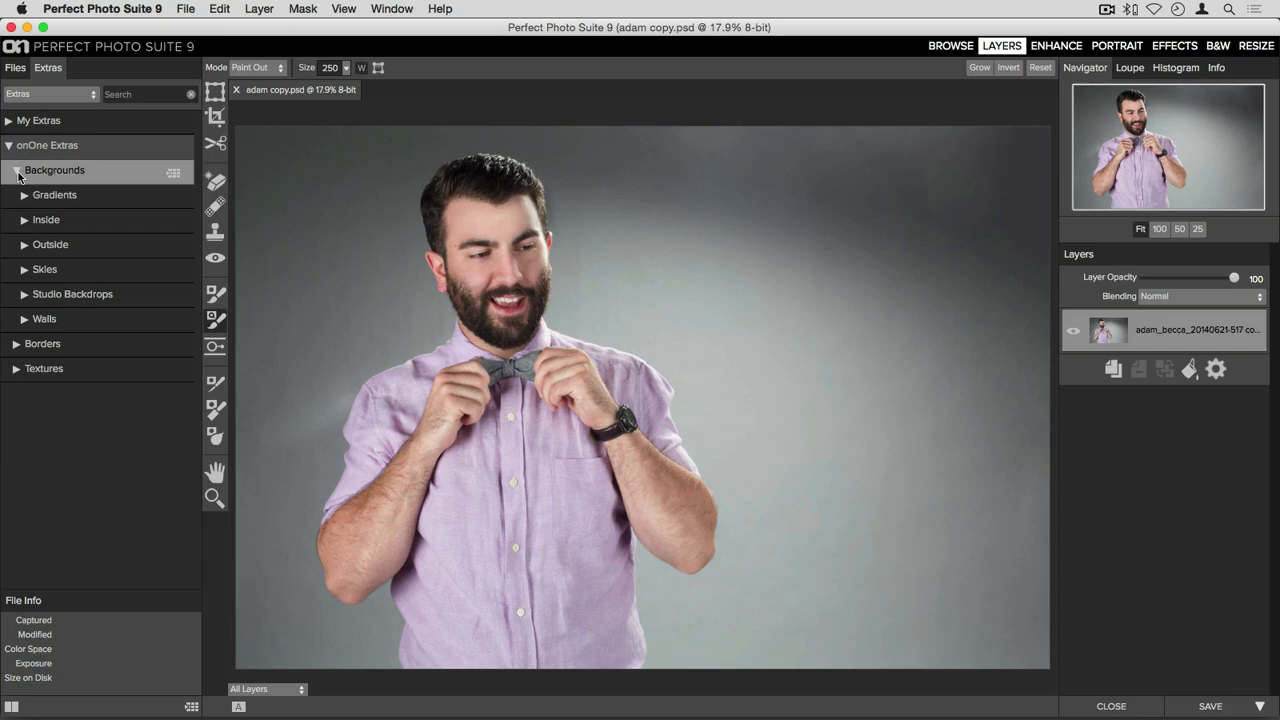
pyautogui.click(30, 221)
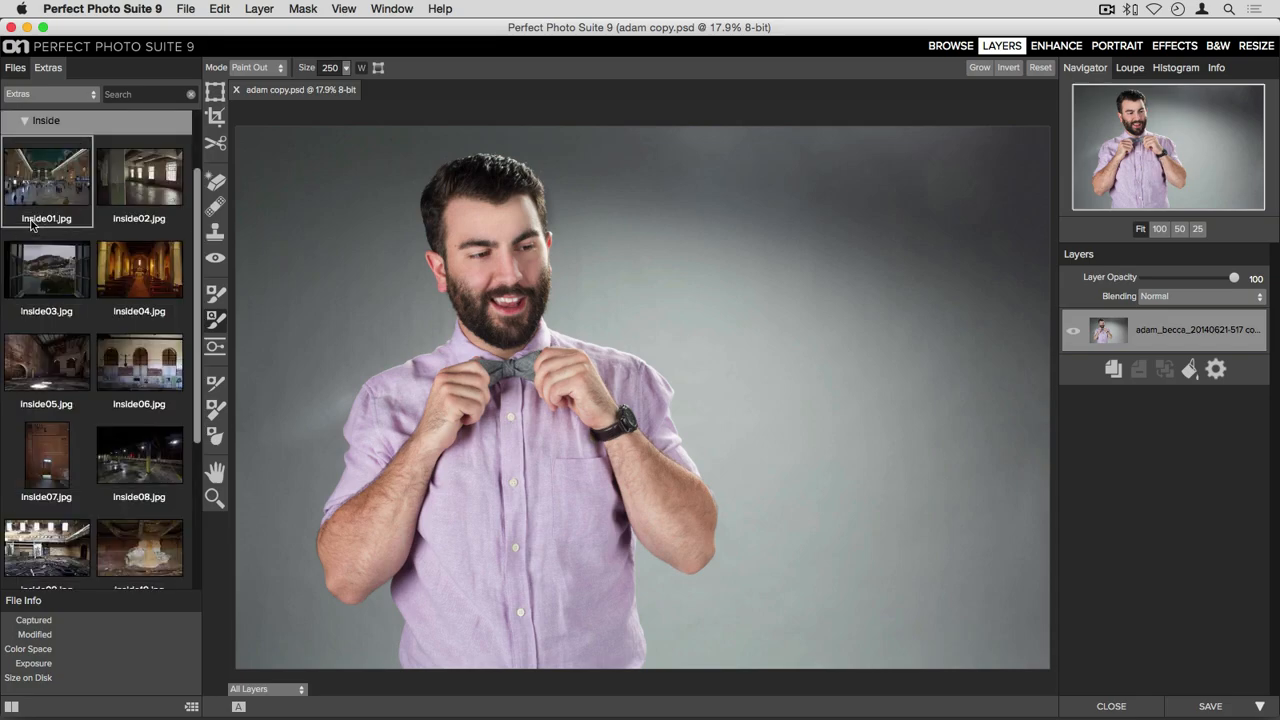
pyautogui.scroll(-5, 30, 224)
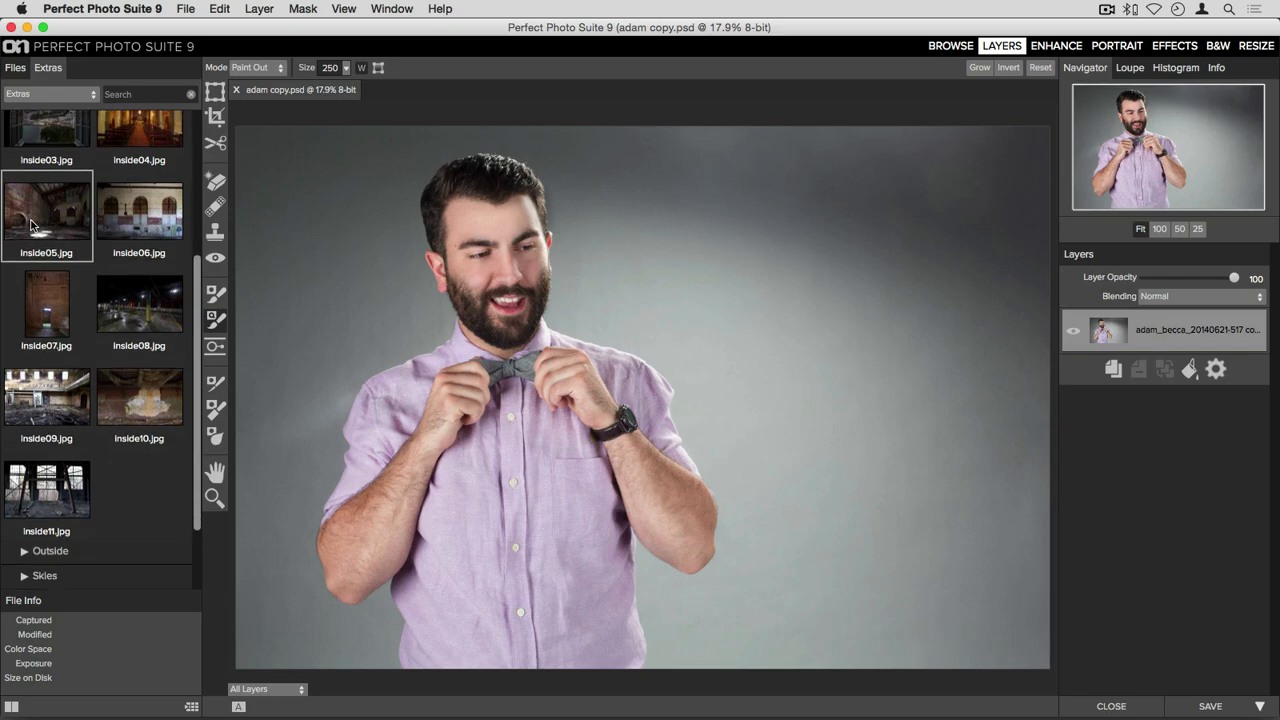
pyautogui.scroll(8, 30, 224)
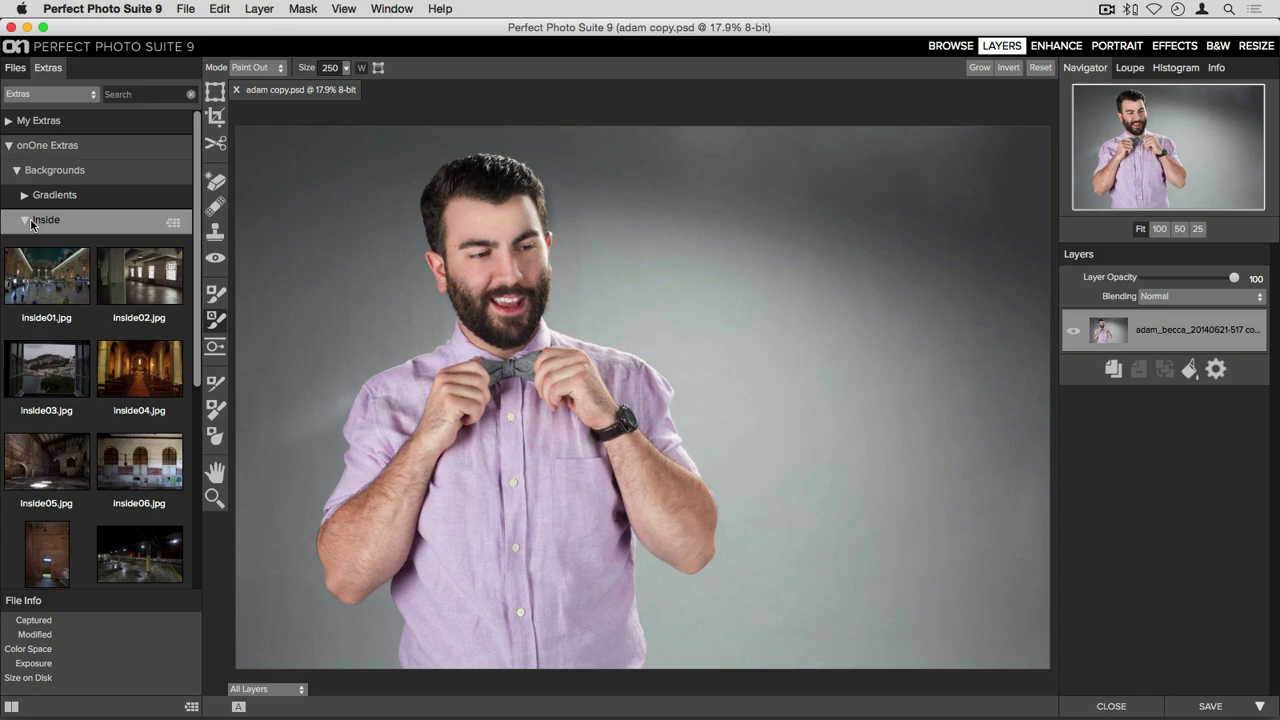
pyautogui.click(10, 122)
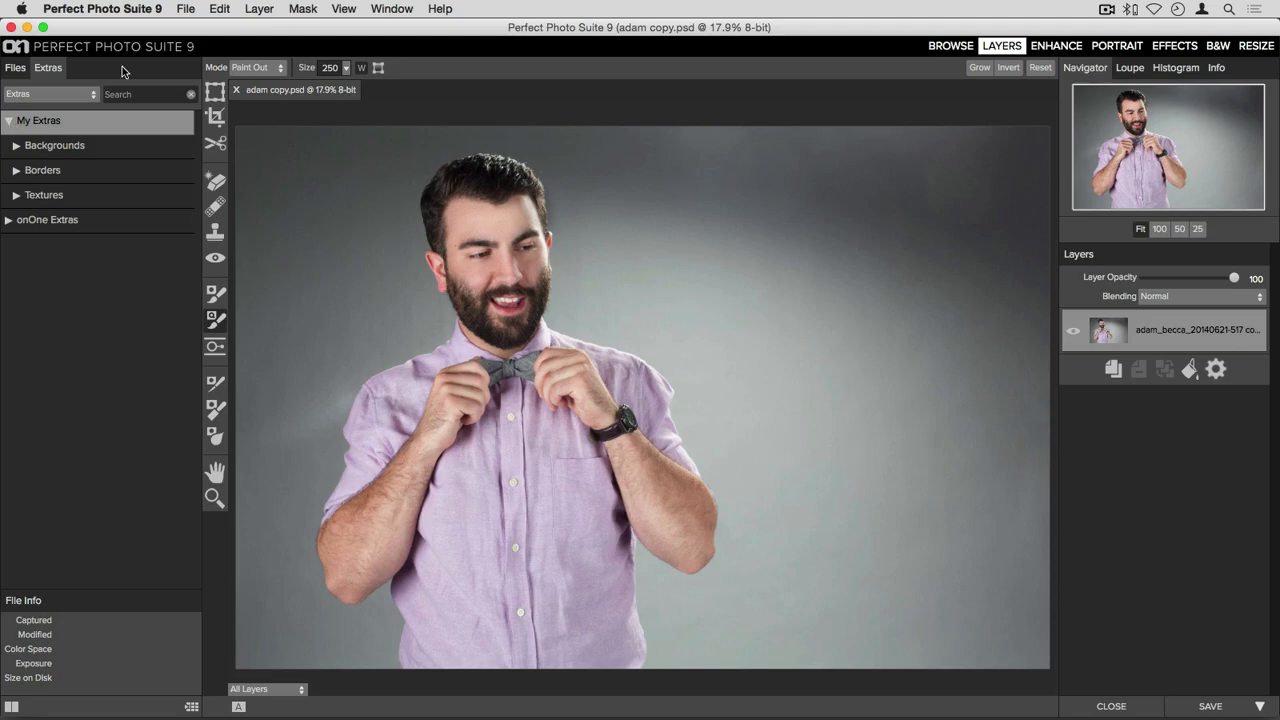
# - Open the Extras Manager and start an import for the Borders category
pyautogui.click(176, 7)
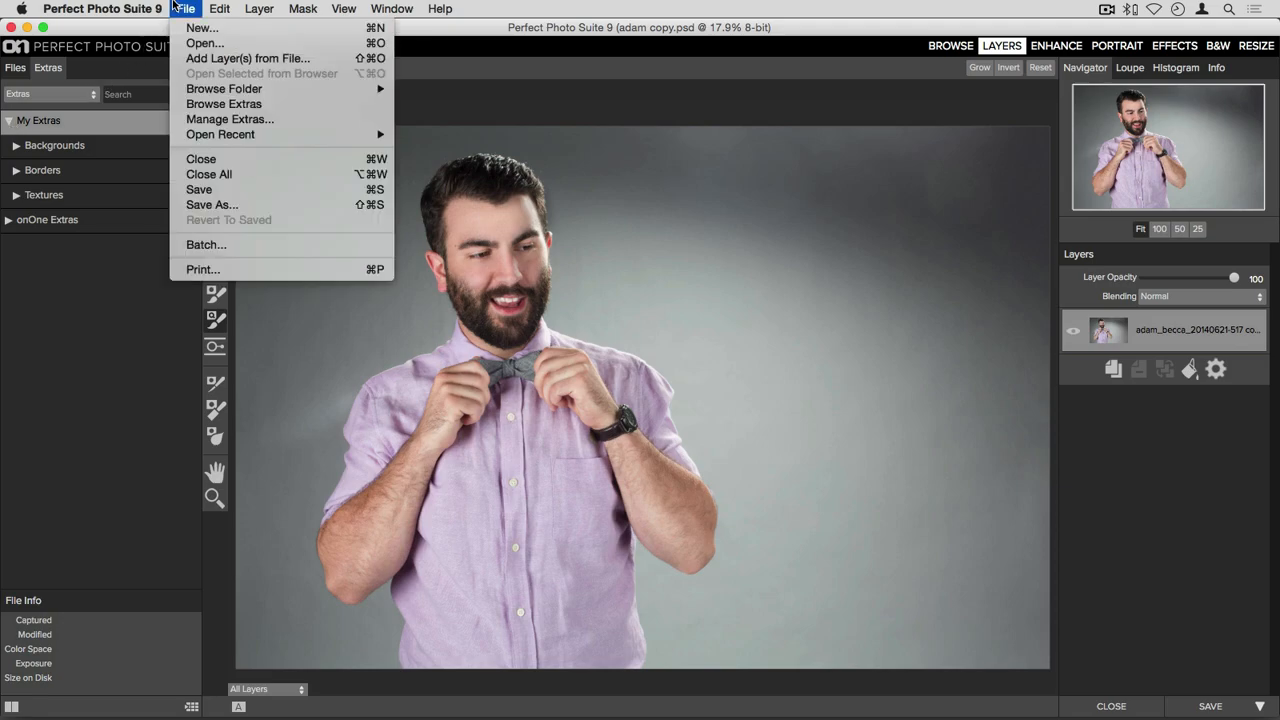
pyautogui.click(215, 119)
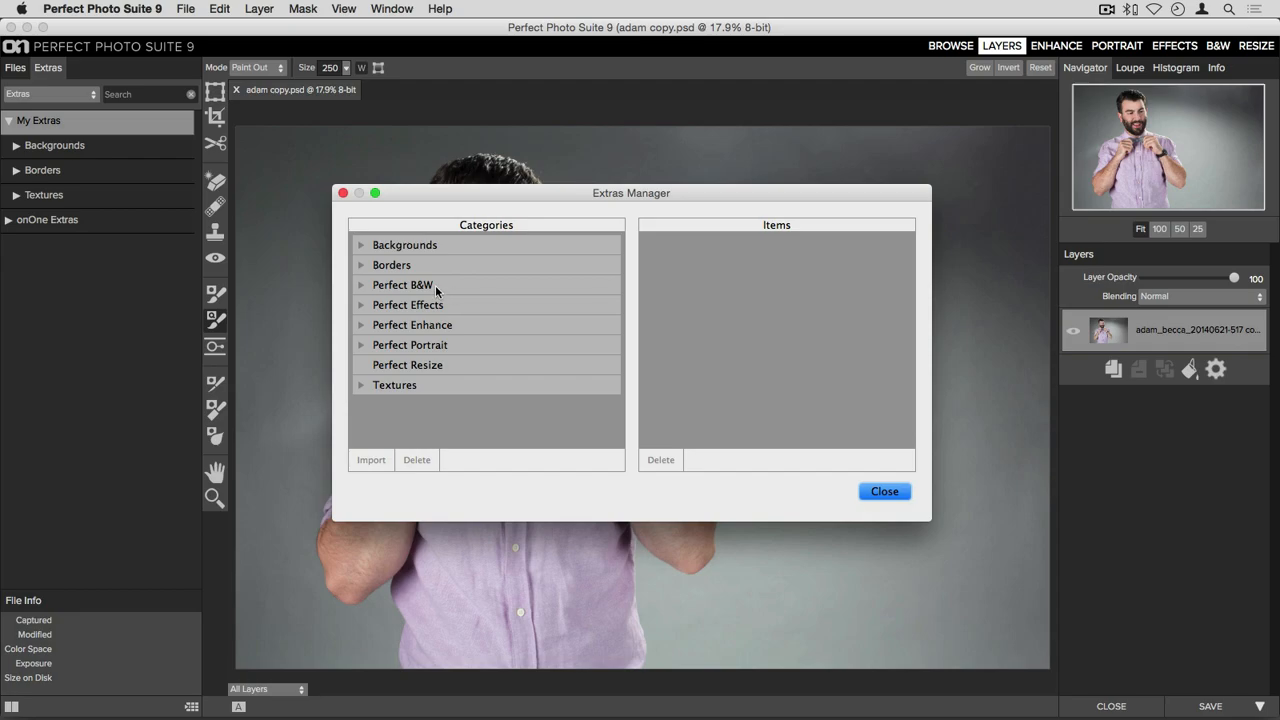
pyautogui.click(391, 266)
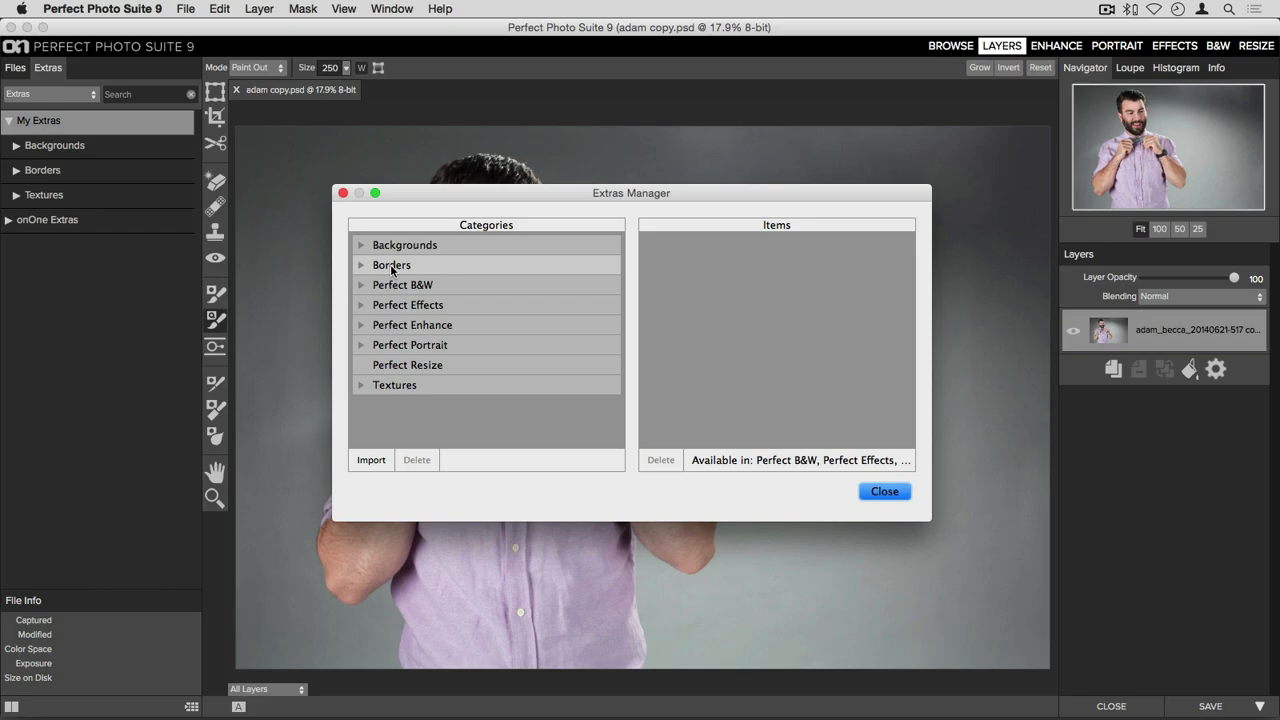
pyautogui.click(370, 466)
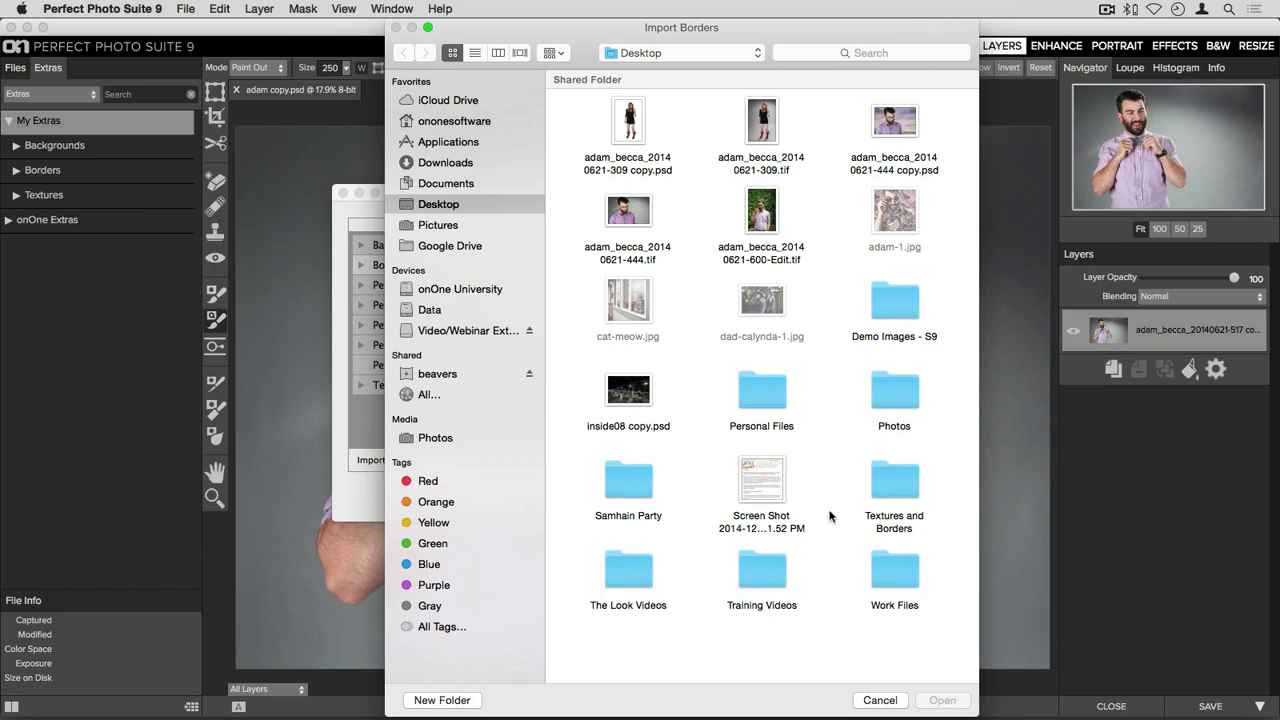
# - Select all eight dots PNG files in the Halftone Frames folder within the personal borders folder of Textures and Borders
pyautogui.doubleClick(905, 488)
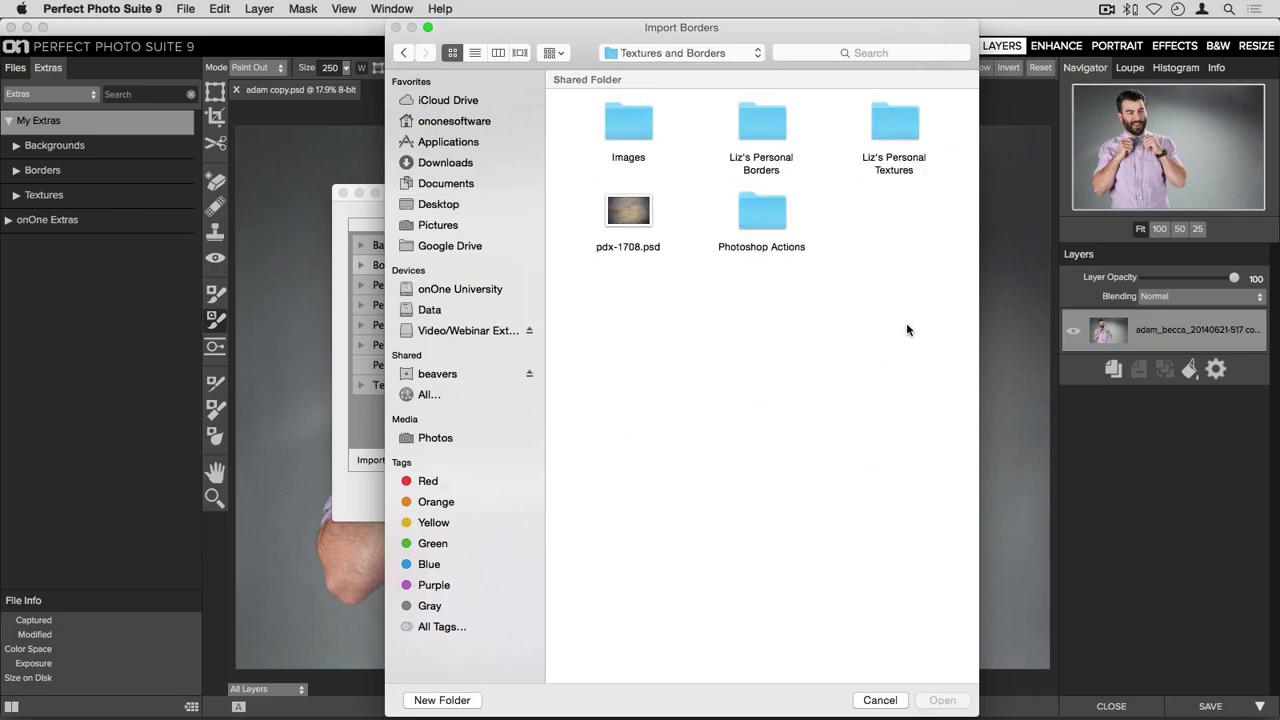
pyautogui.doubleClick(755, 122)
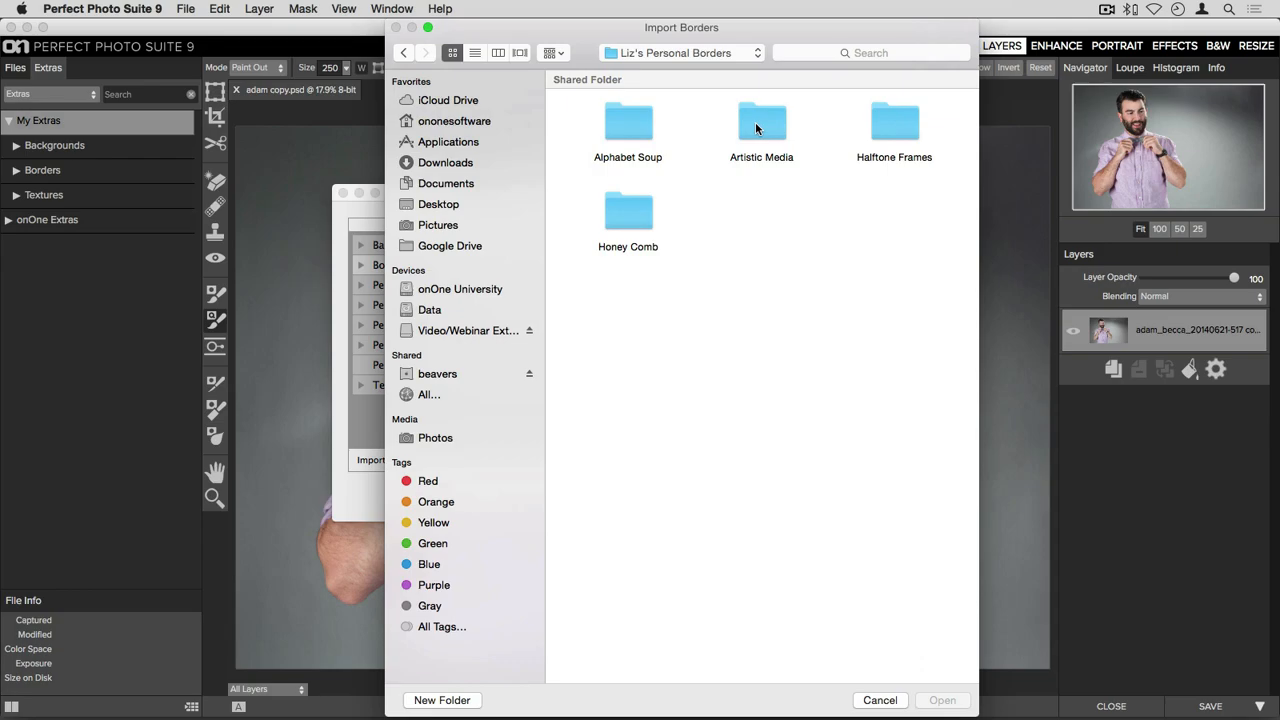
pyautogui.doubleClick(892, 118)
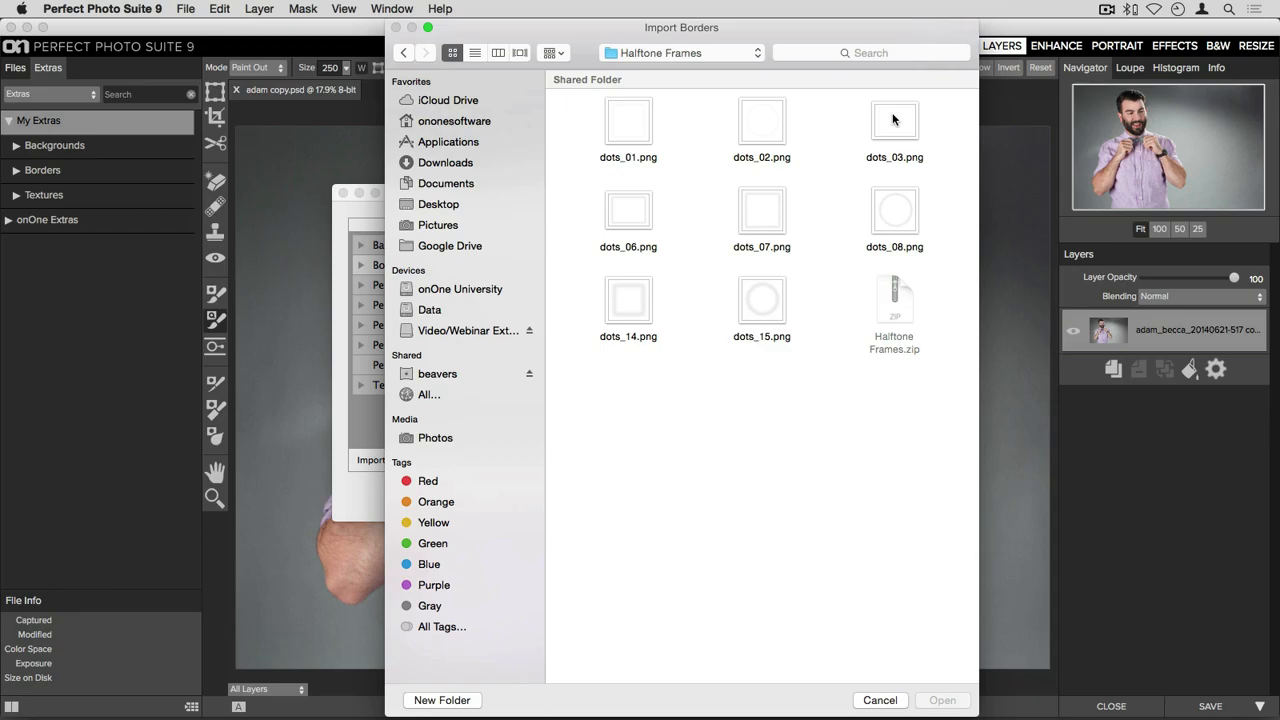
pyautogui.moveTo(583, 121); pyautogui.dragTo(904, 238)
pyautogui.moveTo(785, 336); pyautogui.dragTo(622, 306)
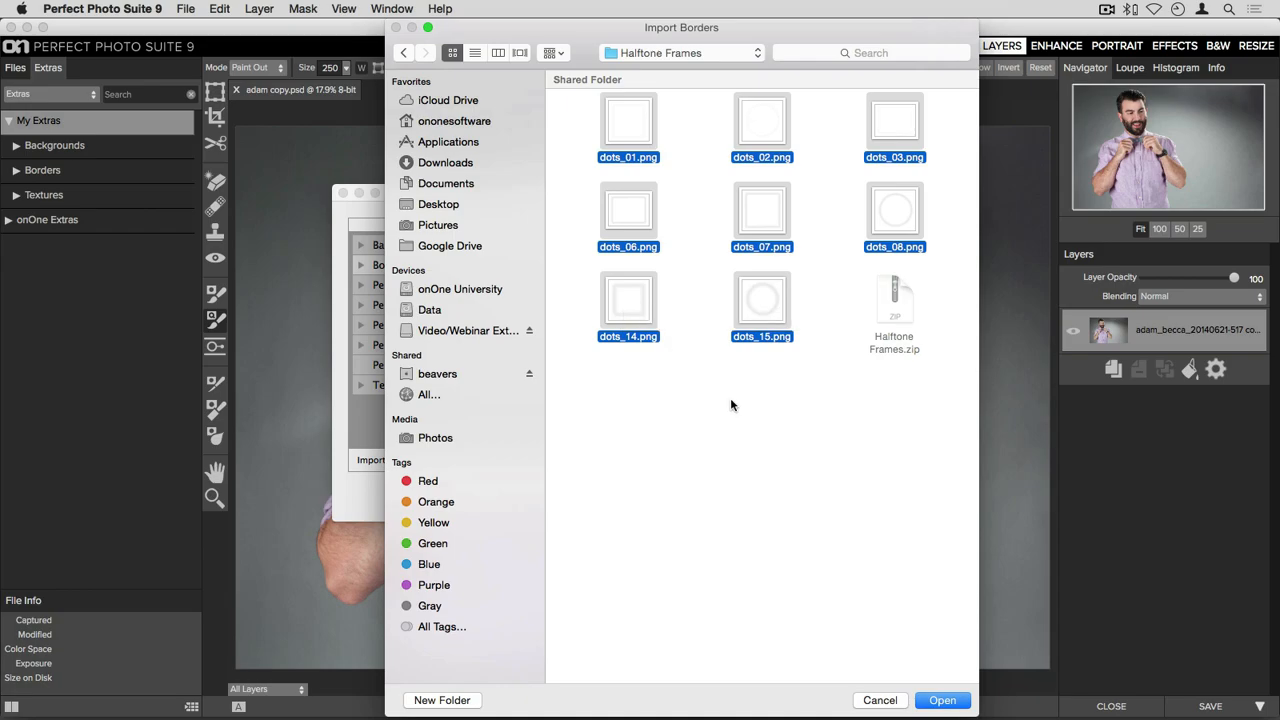
# - Import the selected borders into a new category named Halftone Frames and look through the imported items
pyautogui.click(950, 701)
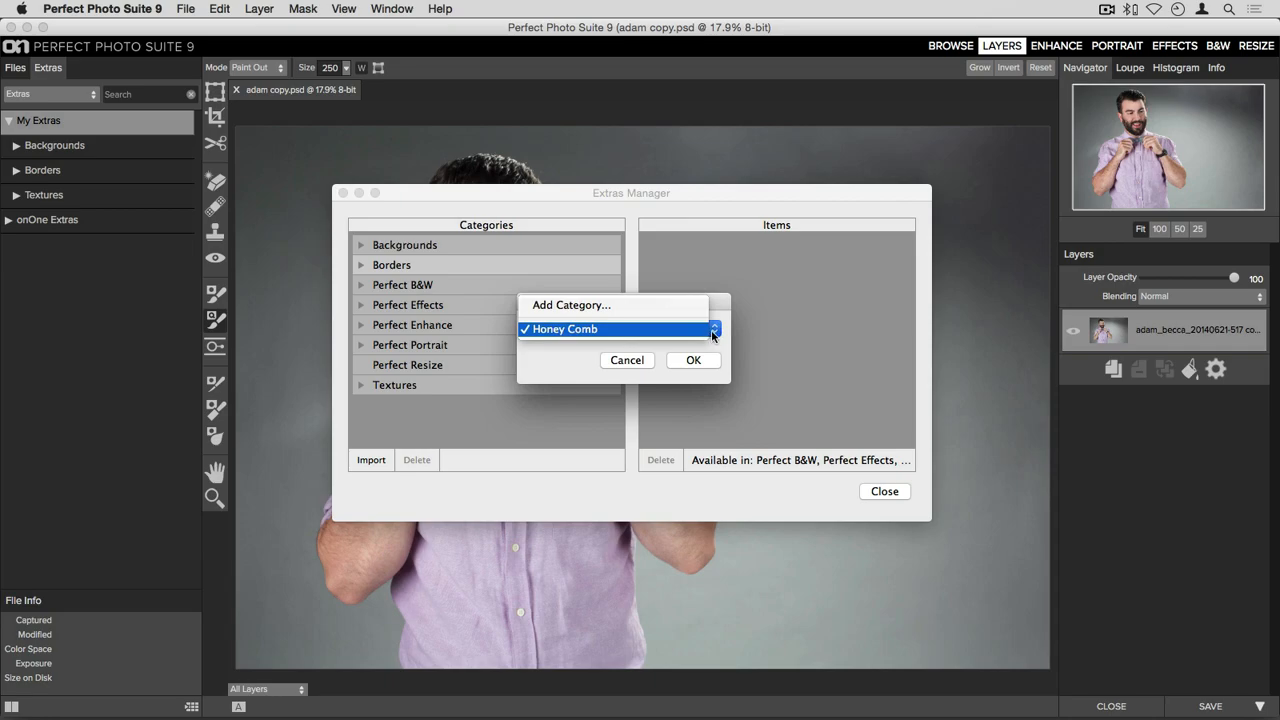
pyautogui.click(620, 308)
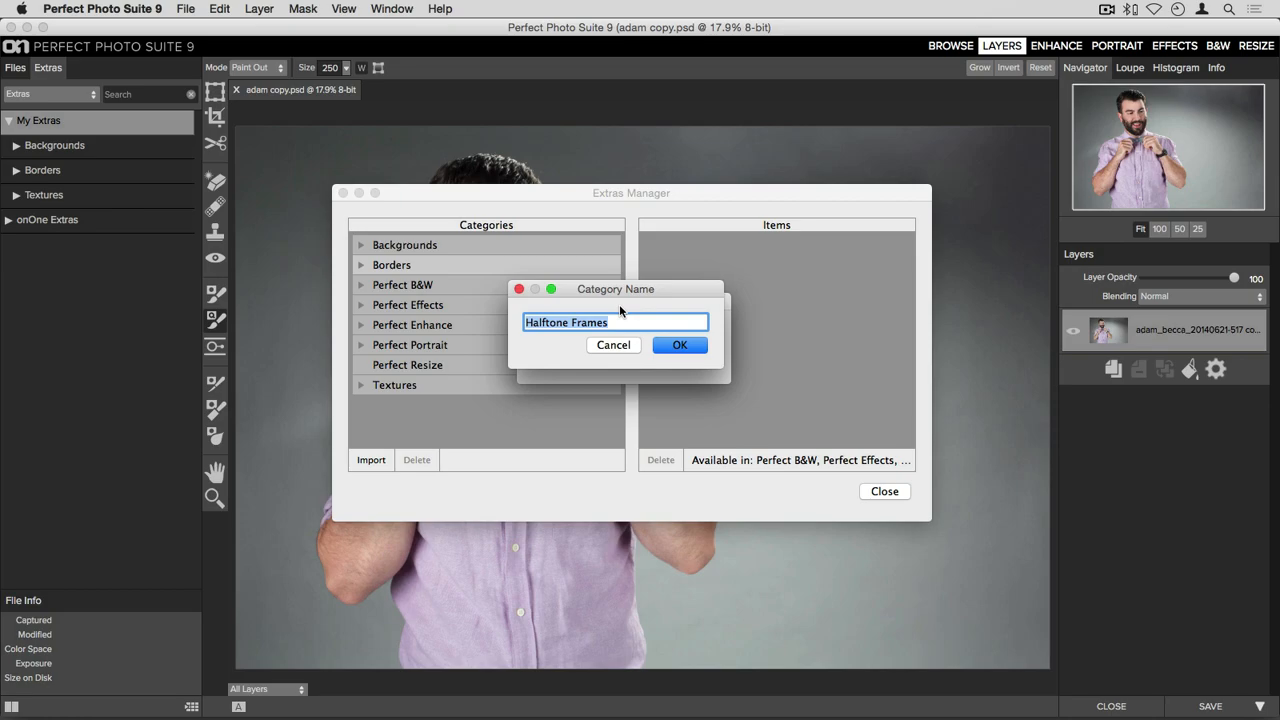
pyautogui.click(678, 346)
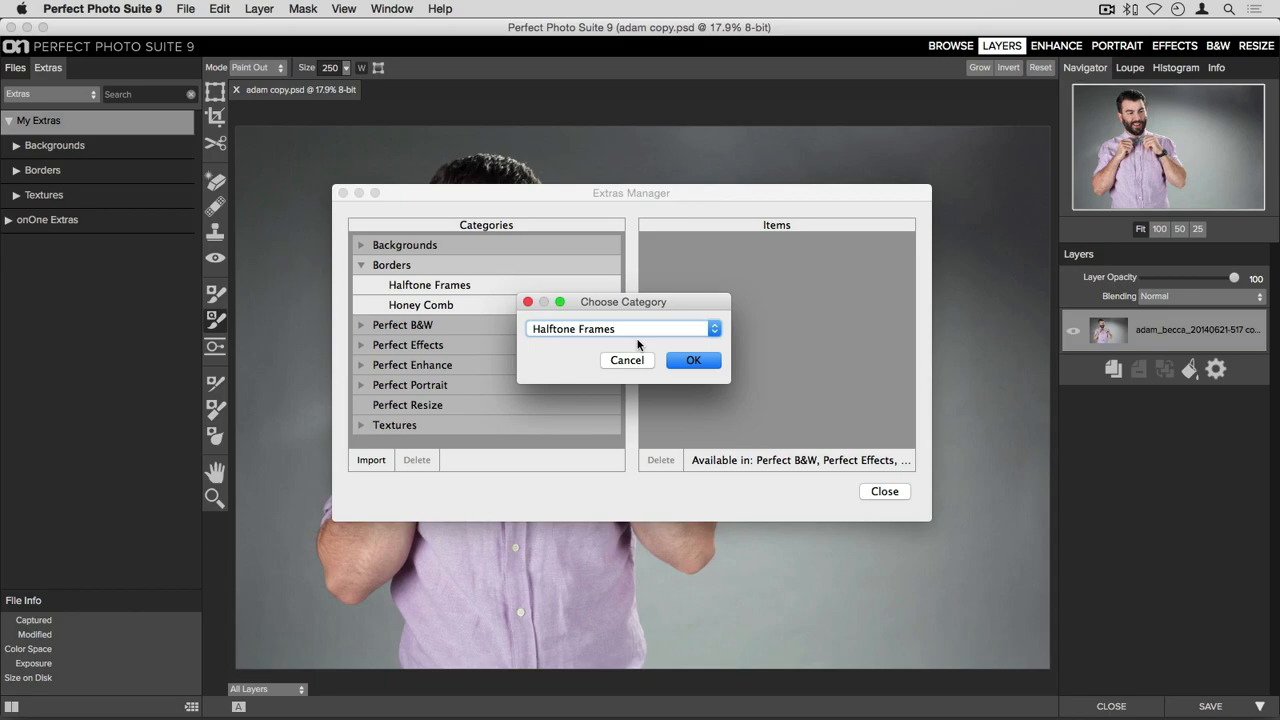
pyautogui.click(693, 361)
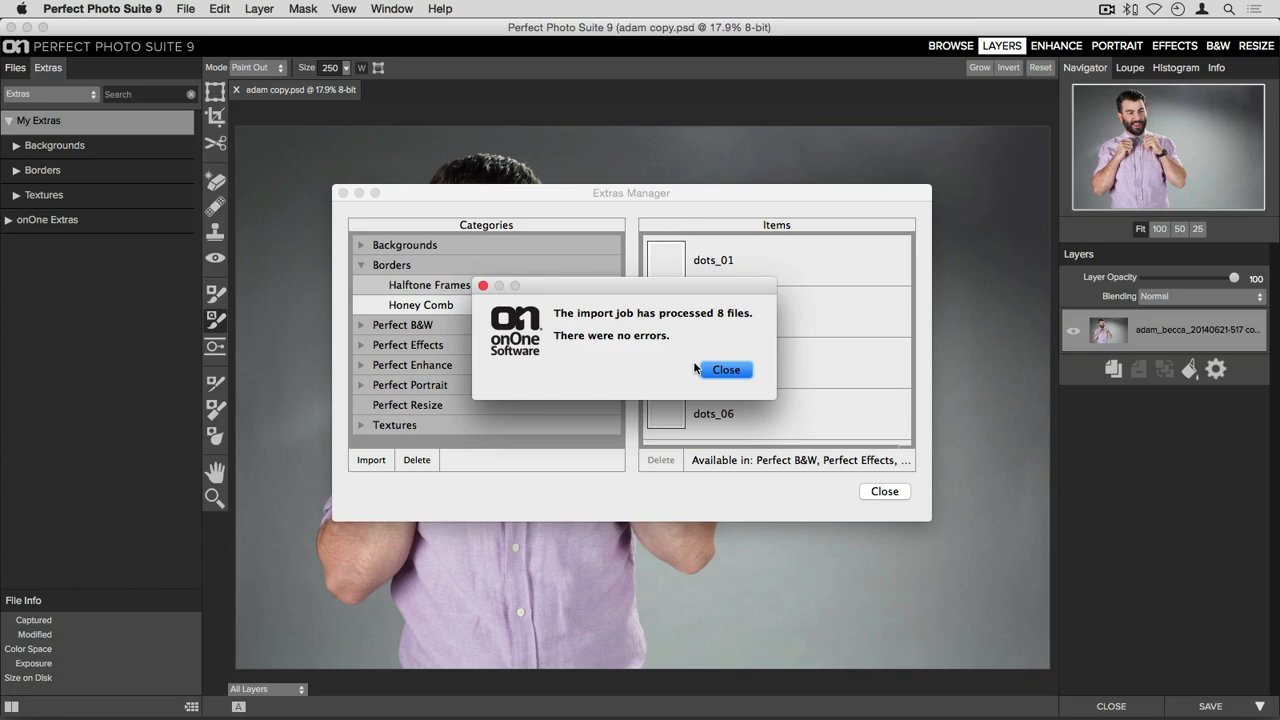
pyautogui.click(724, 370)
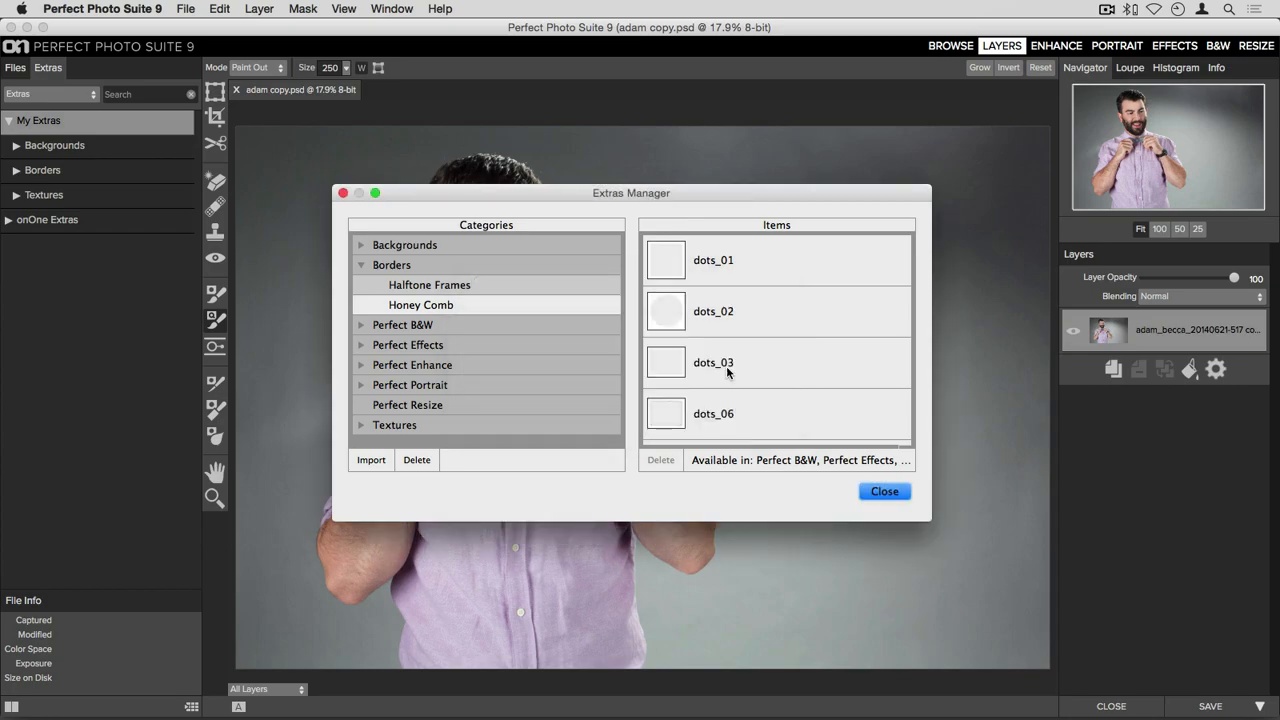
pyautogui.scroll(-5, 811, 317)
pyautogui.scroll(5, 811, 317)
# - Start an import for the Grunge Backgrounds category under Backgrounds
pyautogui.click(361, 246)
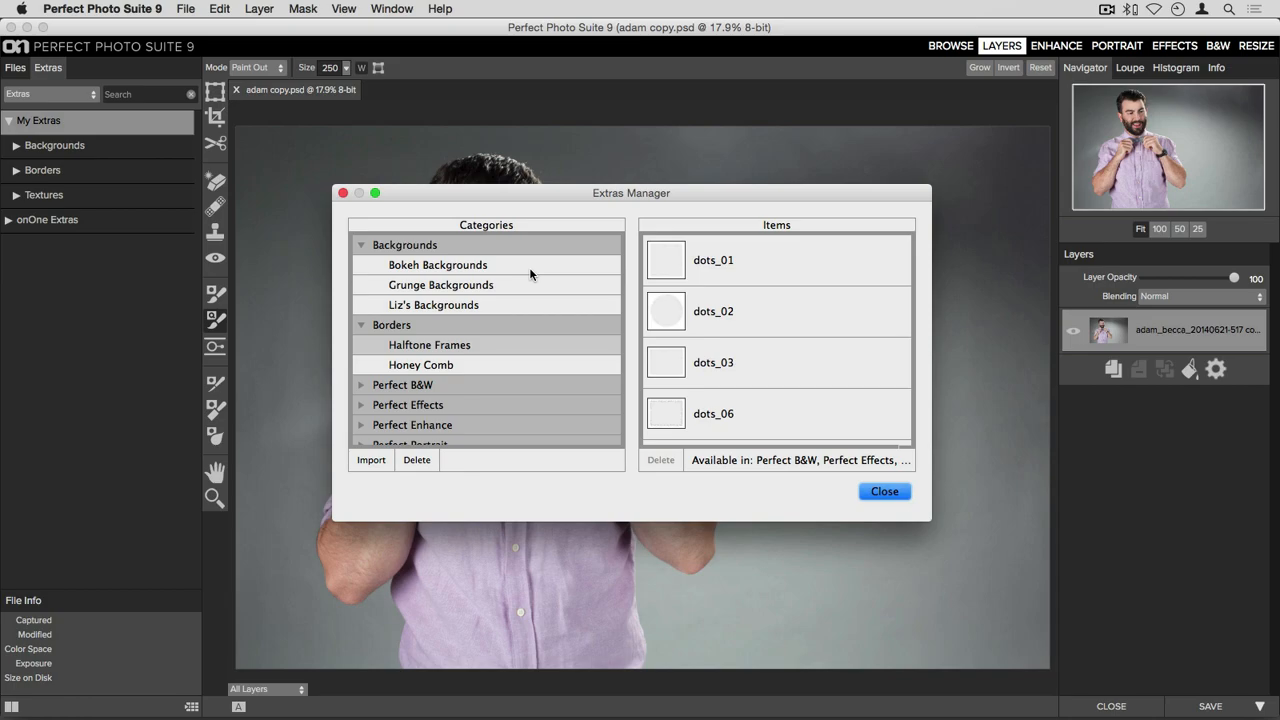
pyautogui.click(452, 286)
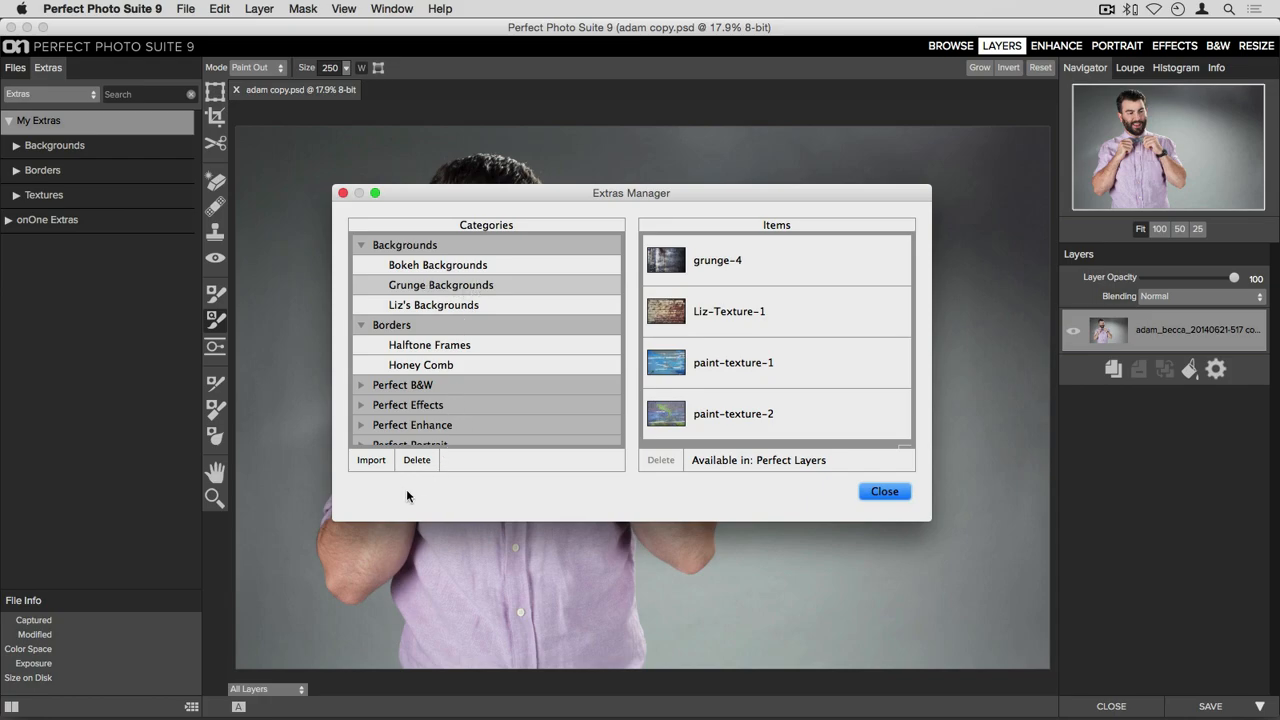
pyautogui.click(378, 467)
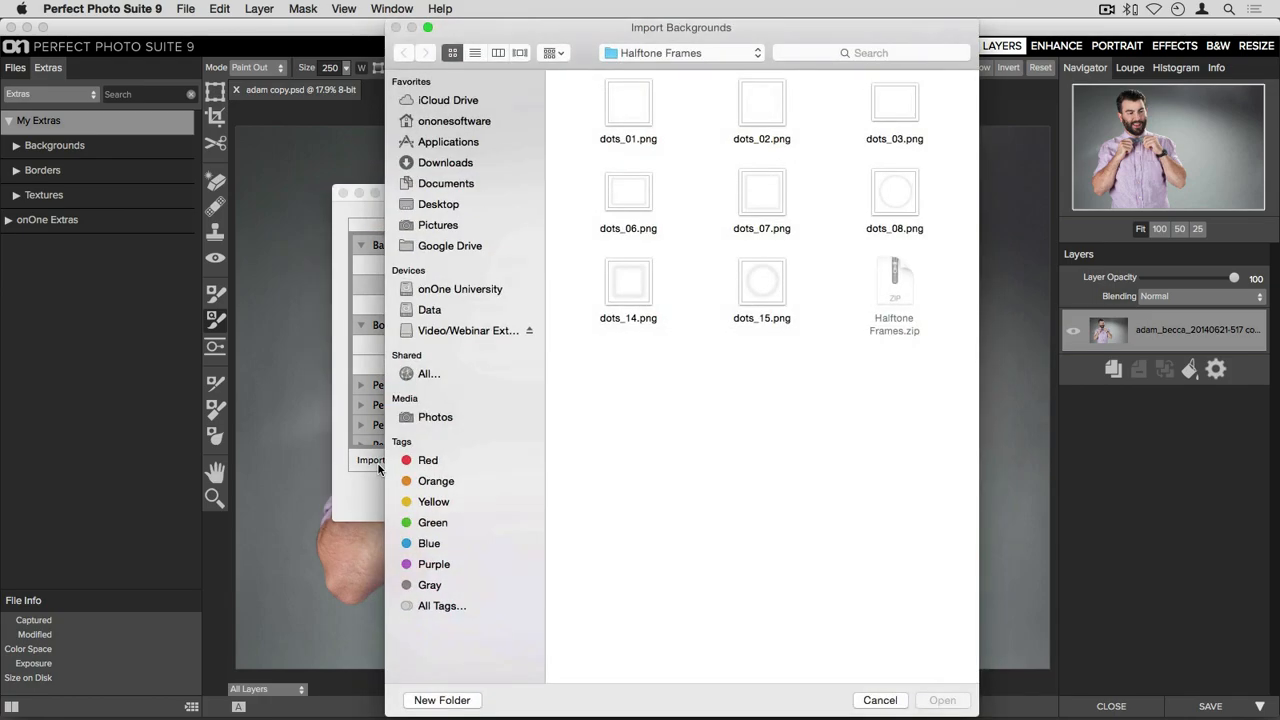
# - Import grunge-2-EDIT.tif from the Grunge Textures folder into the Grunge Backgrounds category
pyautogui.click(737, 55)
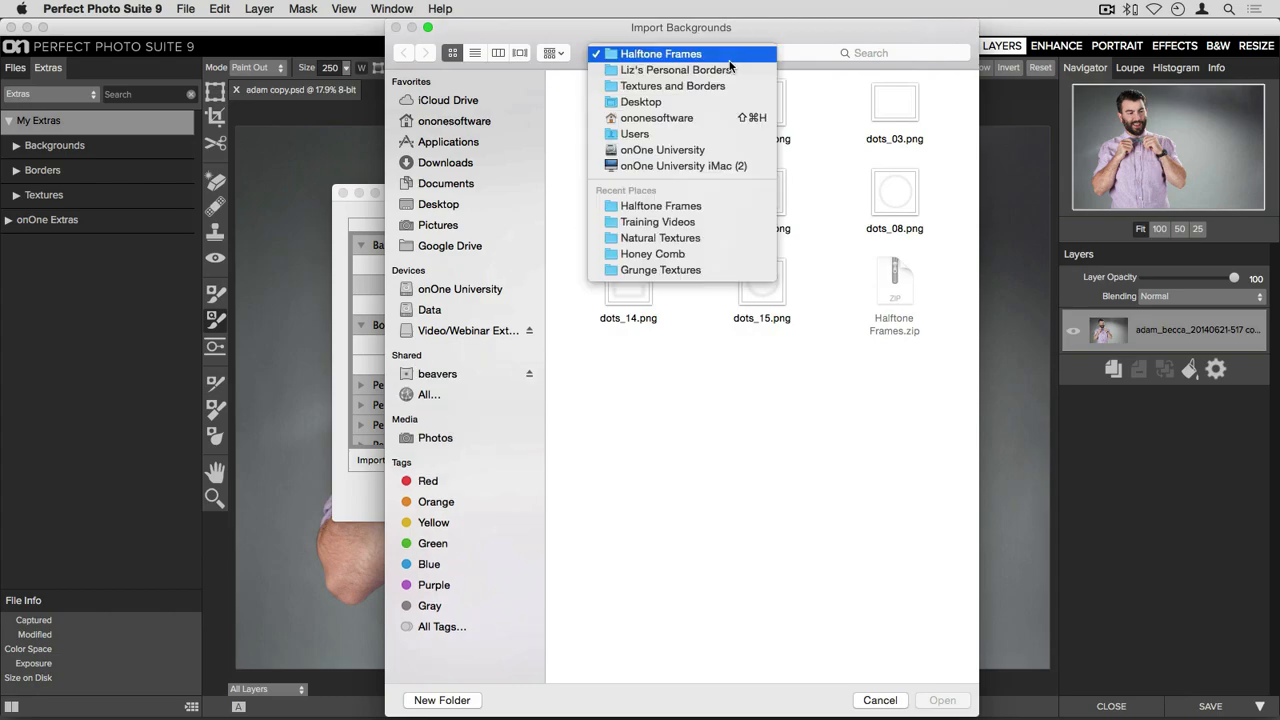
pyautogui.click(735, 83)
pyautogui.click(902, 106)
pyautogui.doubleClick(901, 100)
pyautogui.doubleClick(700, 104)
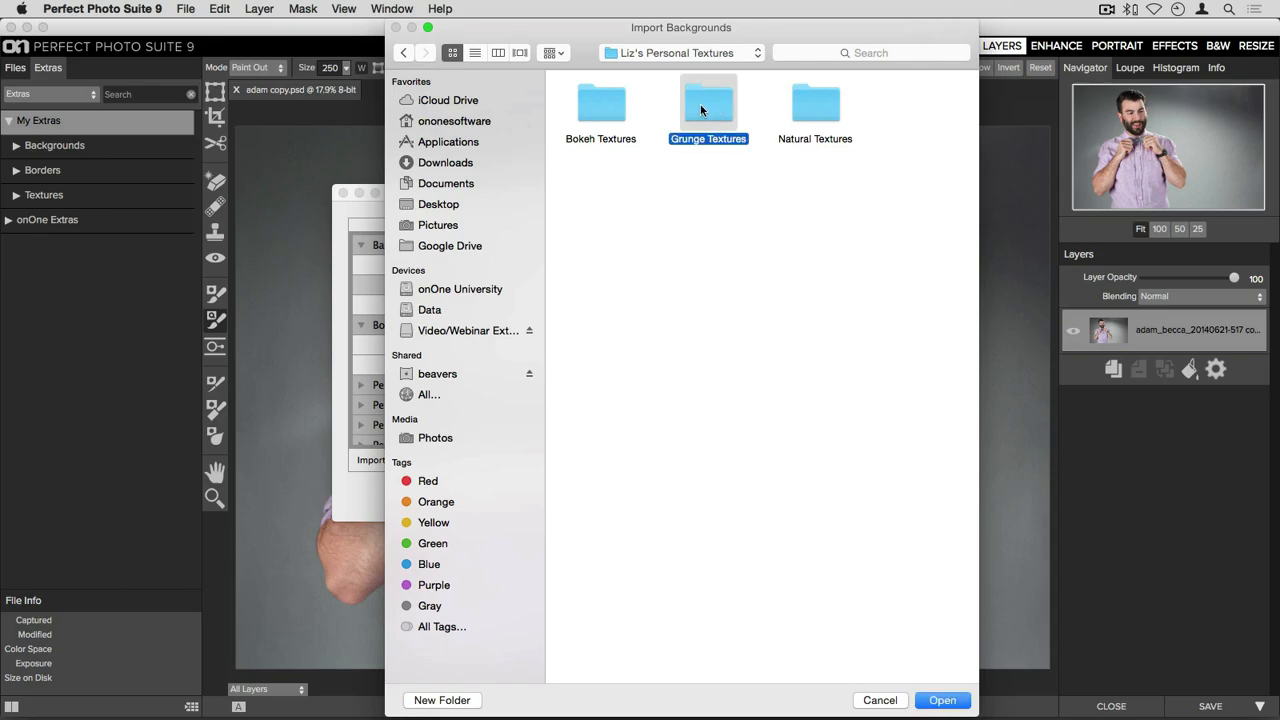
pyautogui.click(778, 100)
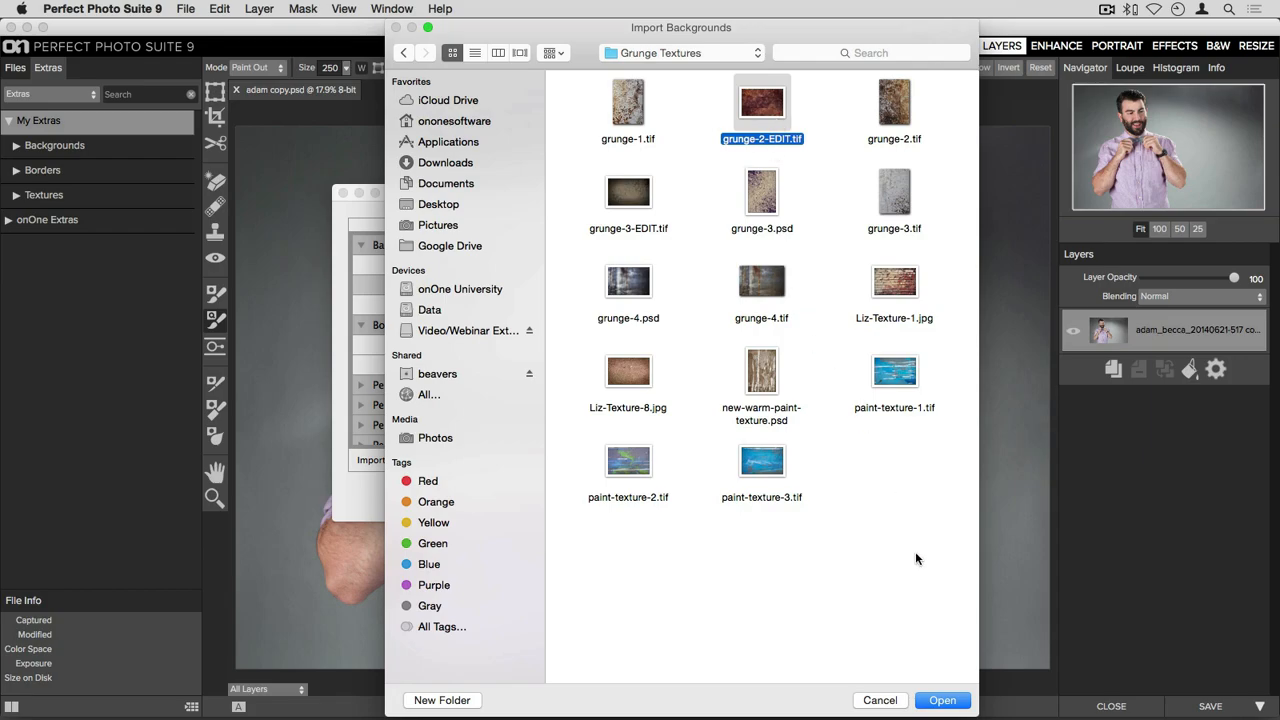
pyautogui.click(942, 700)
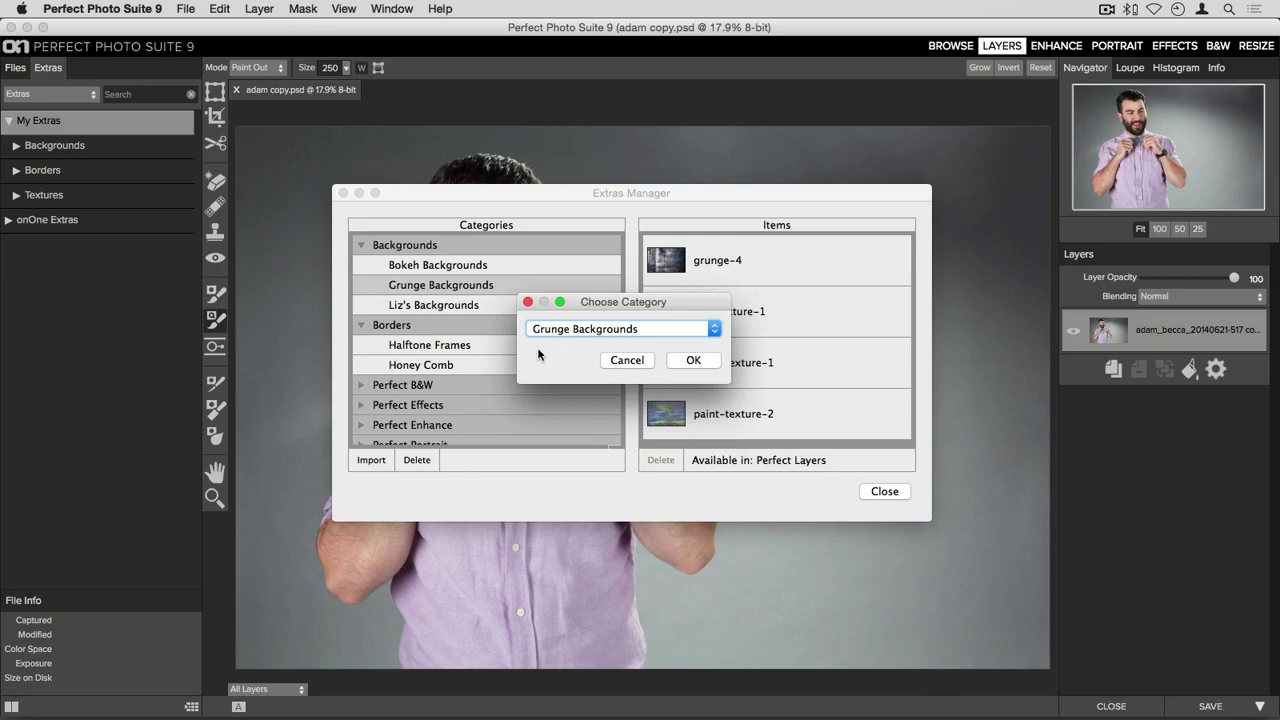
pyautogui.click(697, 361)
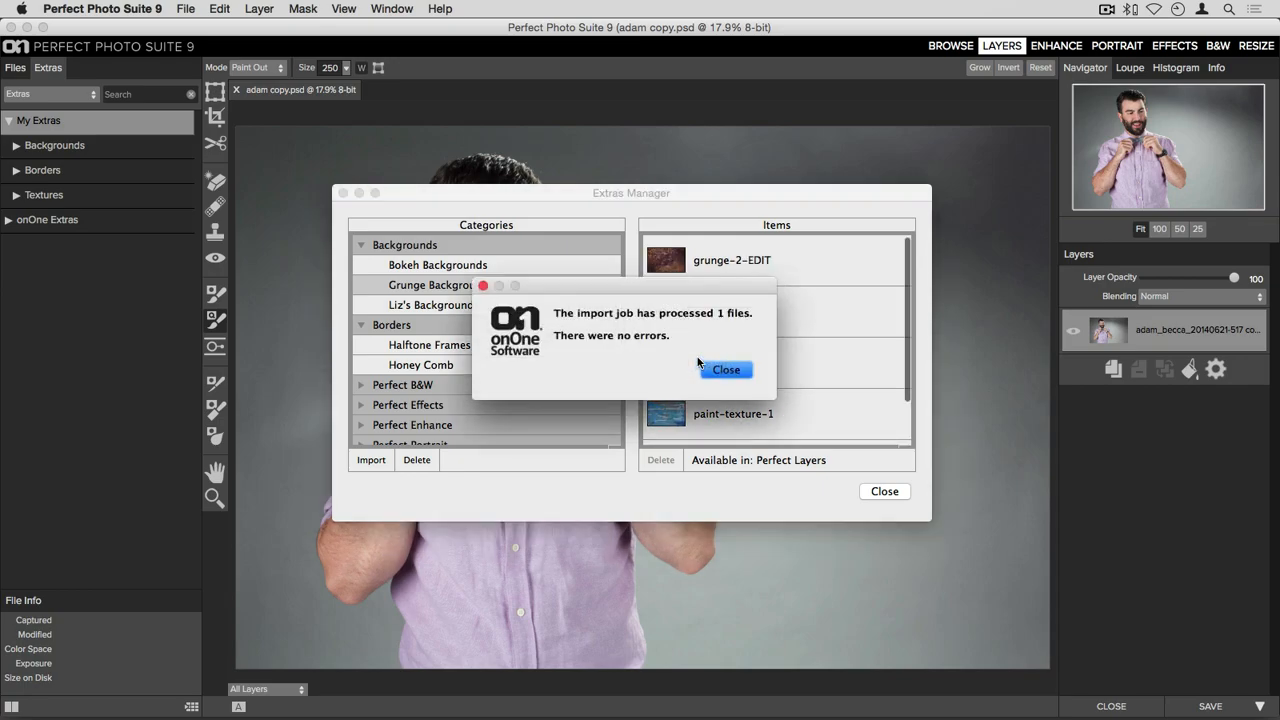
pyautogui.click(722, 368)
pyautogui.scroll(-1, 803, 302)
pyautogui.scroll(1, 803, 302)
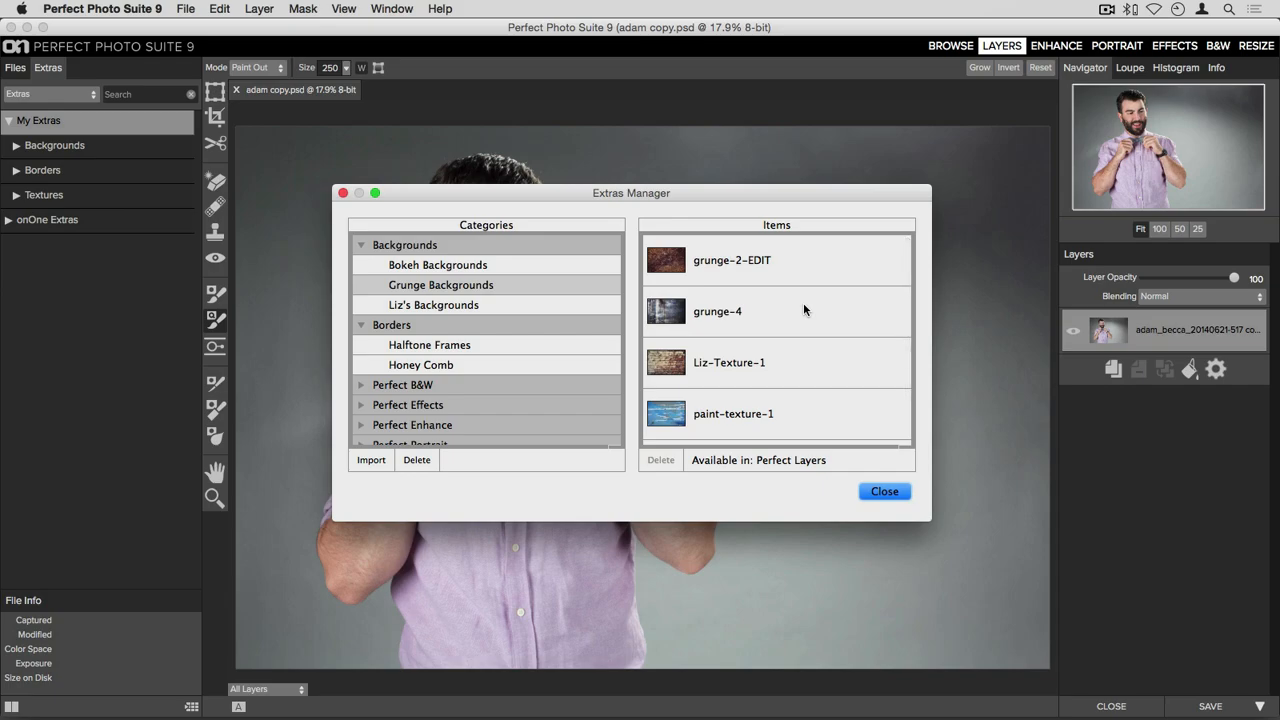
# - Delete the paint-texture-2 background from Grunge Backgrounds and close the Extras Manager
pyautogui.scroll(-1, 803, 302)
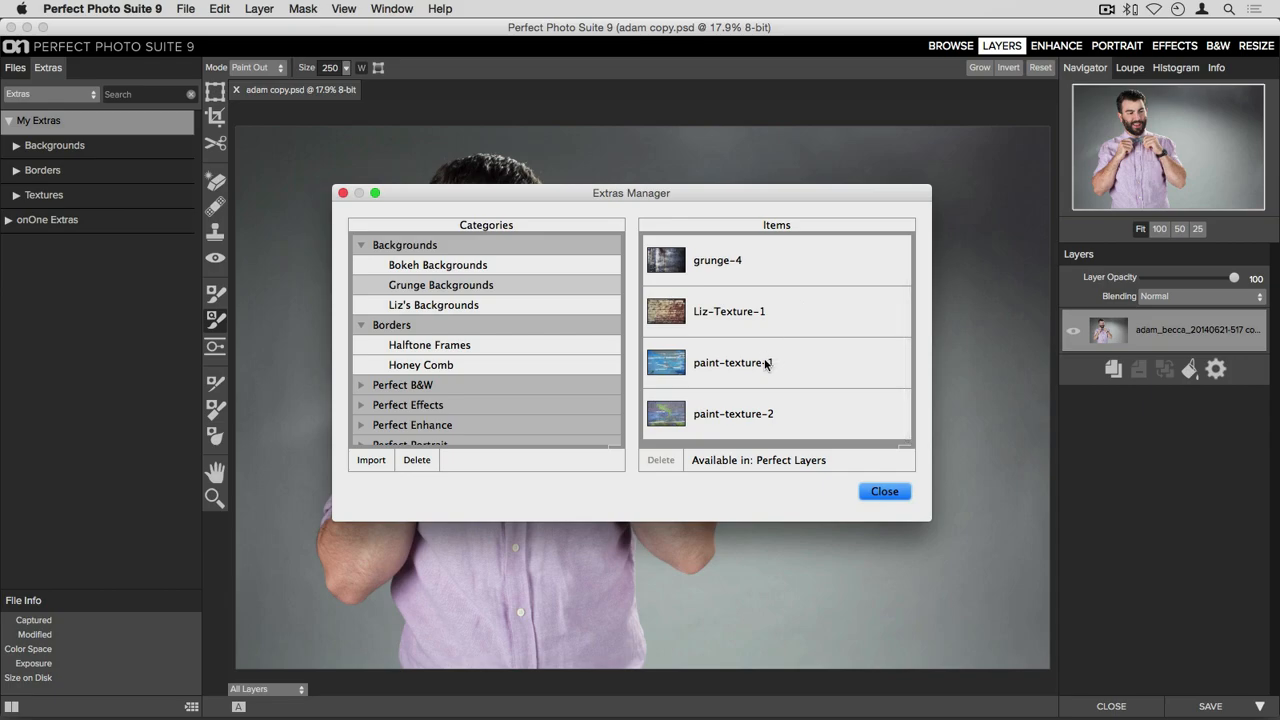
pyautogui.click(655, 416)
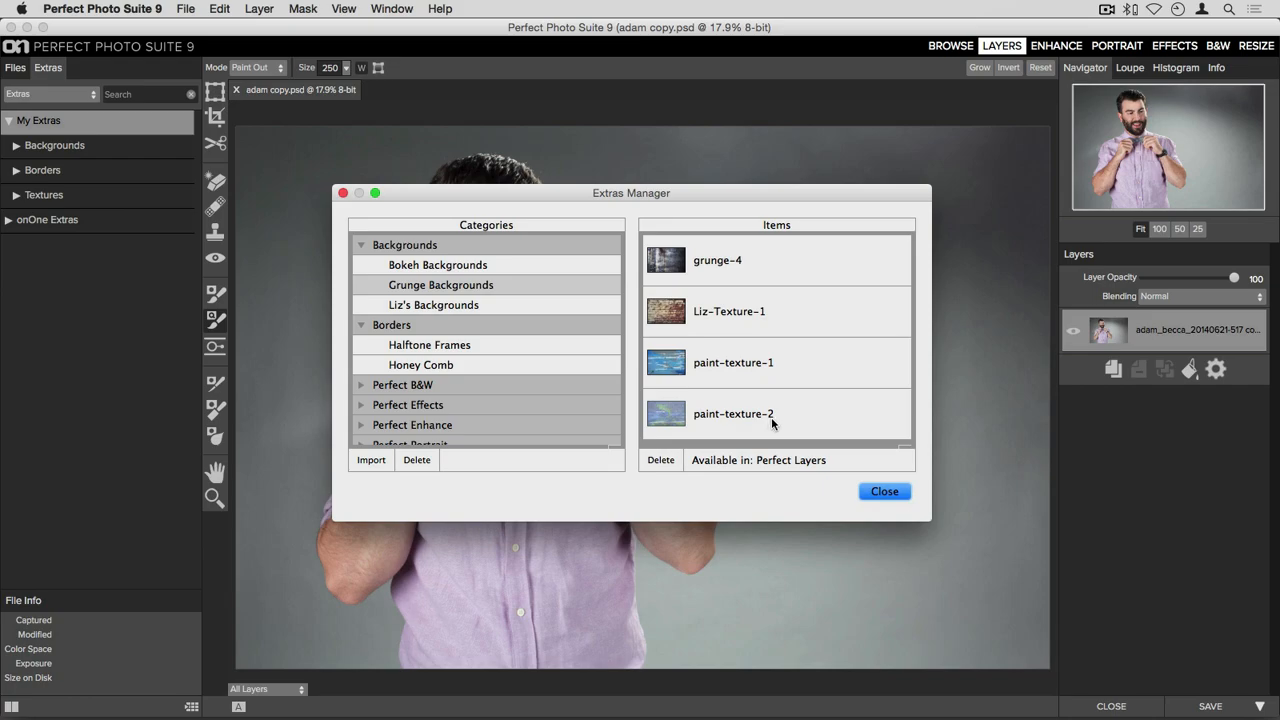
pyautogui.click(661, 460)
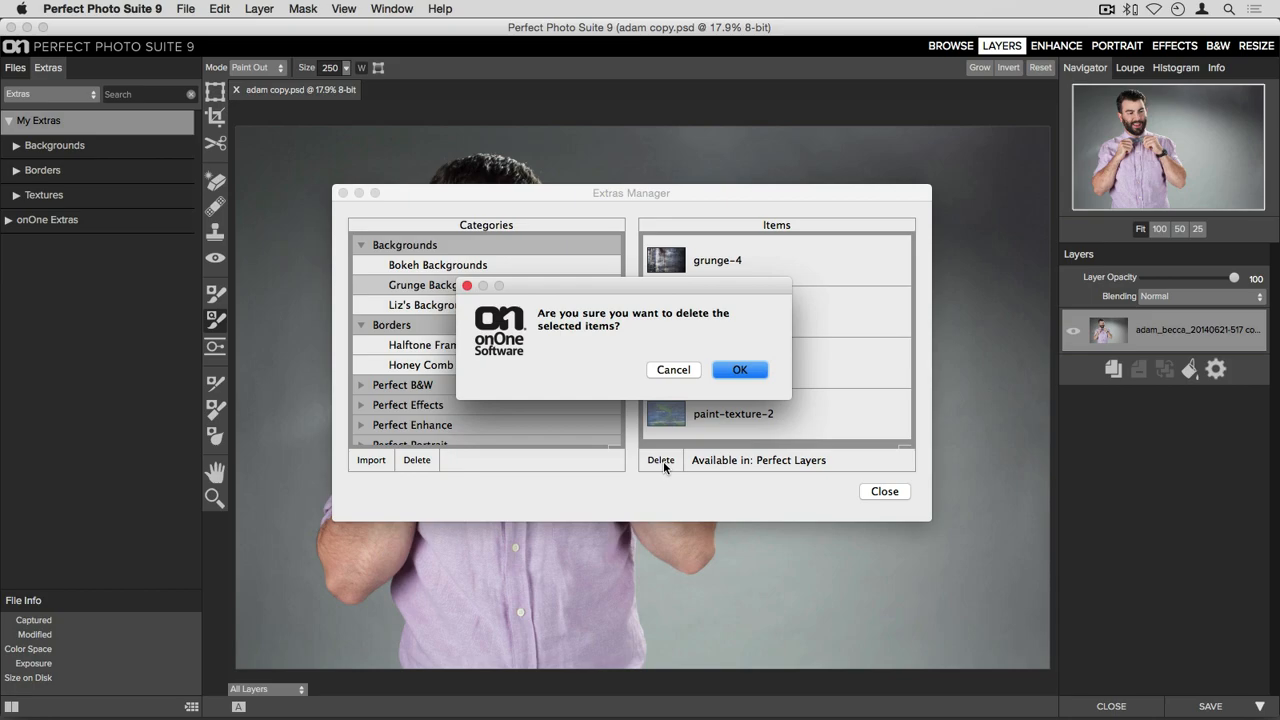
pyautogui.click(735, 369)
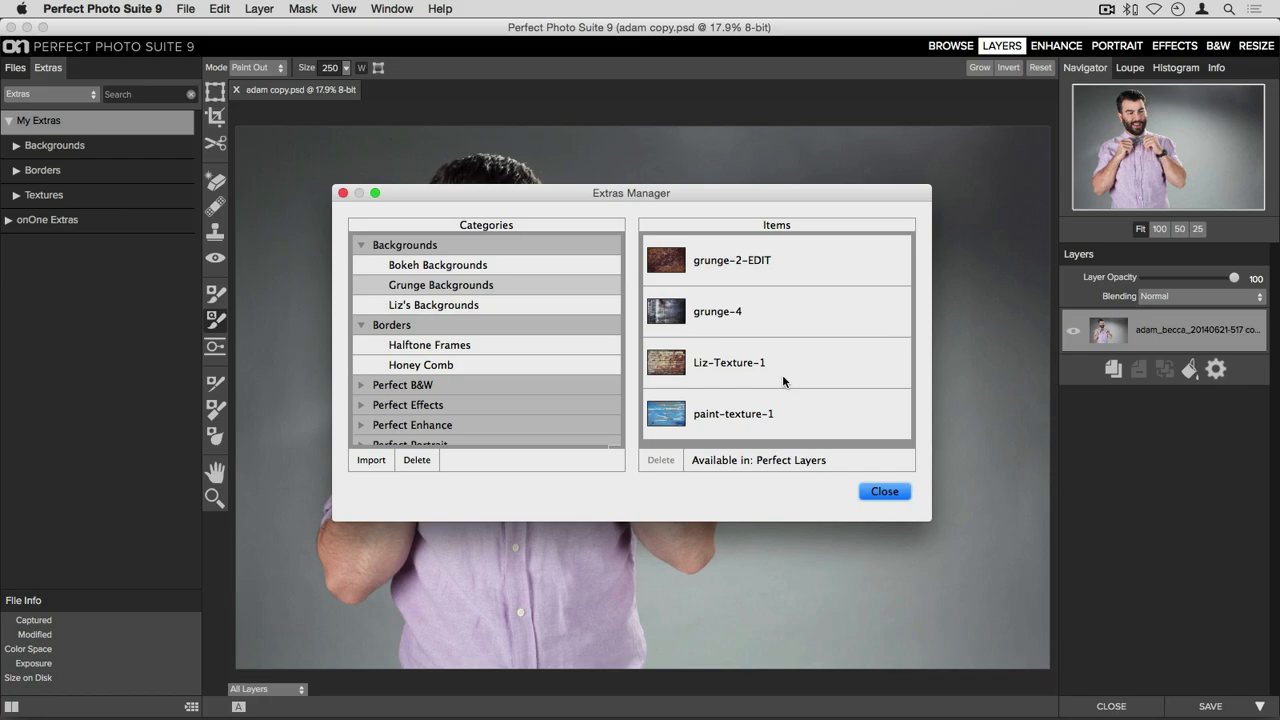
pyautogui.click(884, 491)
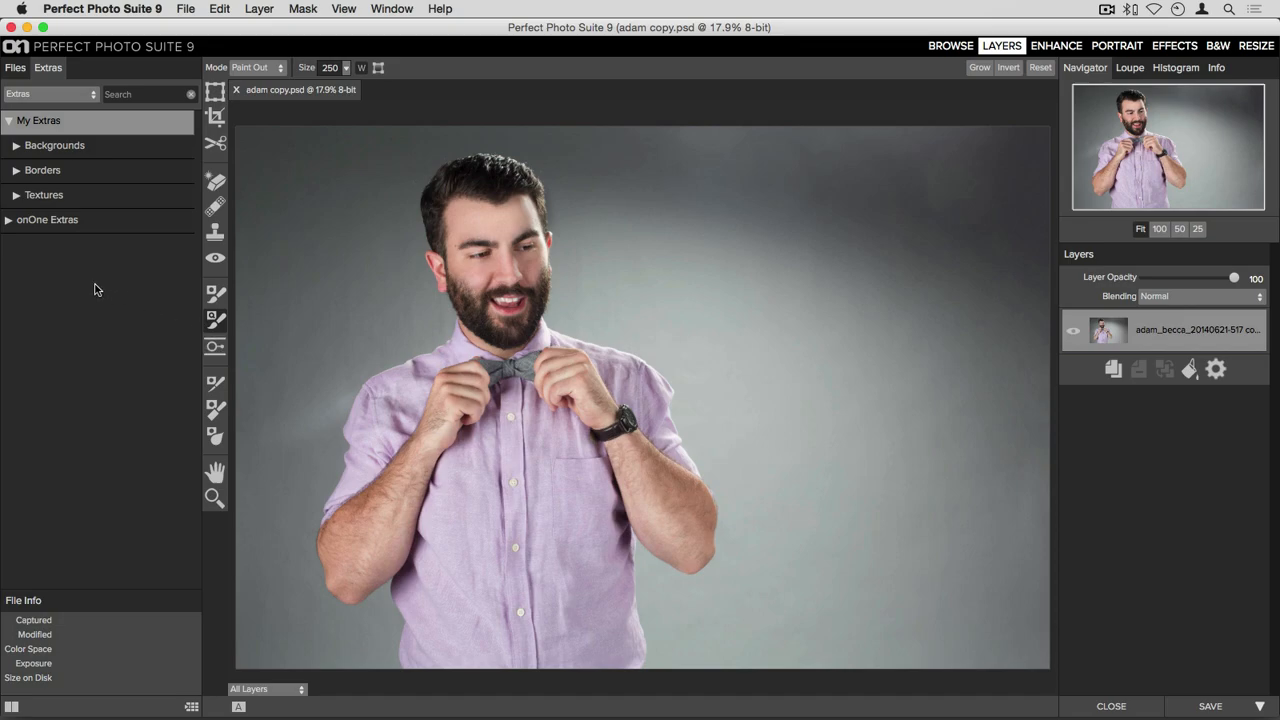
# - Expand Textures and Backgrounds under My Extras to view their categories
pyautogui.click(20, 195)
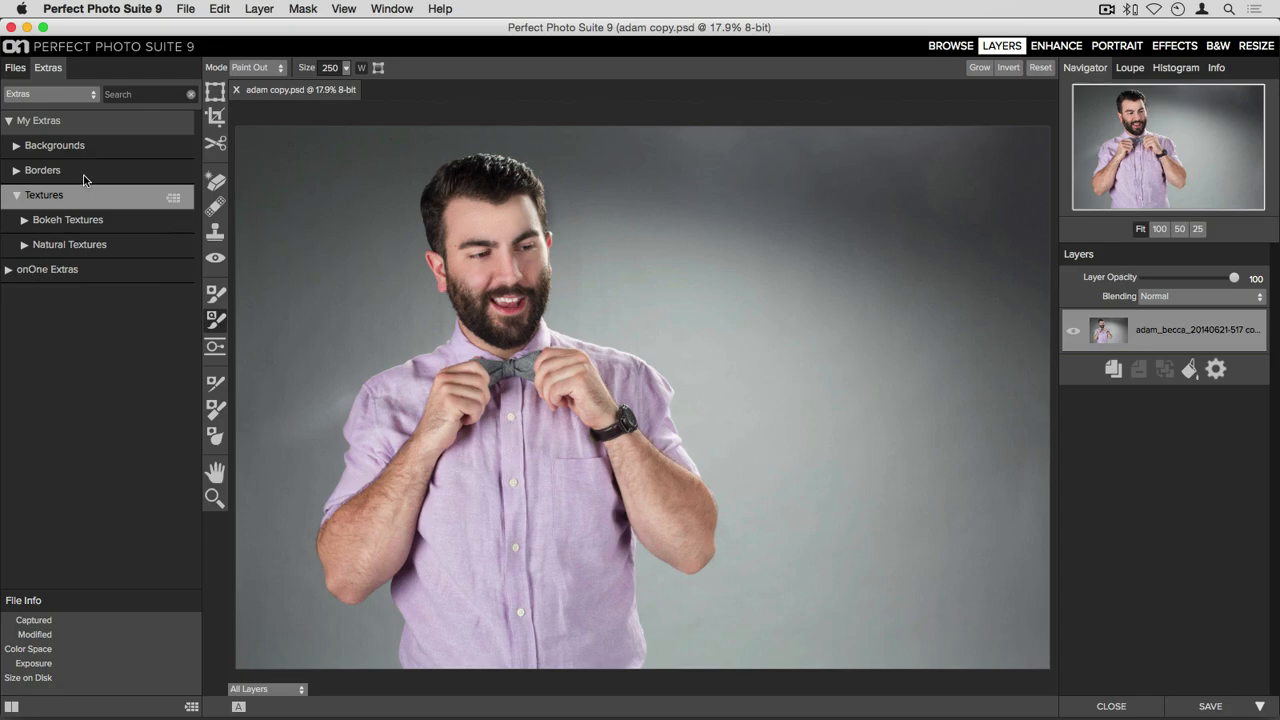
pyautogui.click(17, 151)
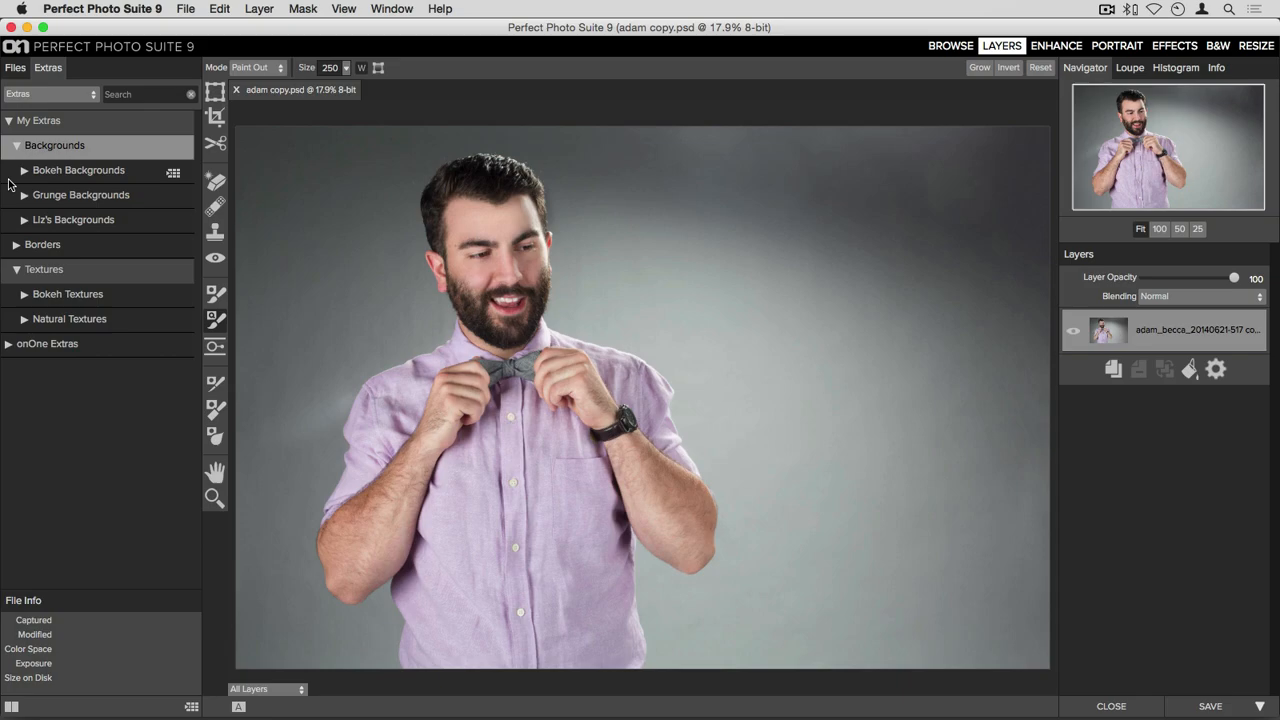
# - Switch to the Effects module, view the Textures categories in its Extras Manager, and close the manager
pyautogui.click(1170, 46)
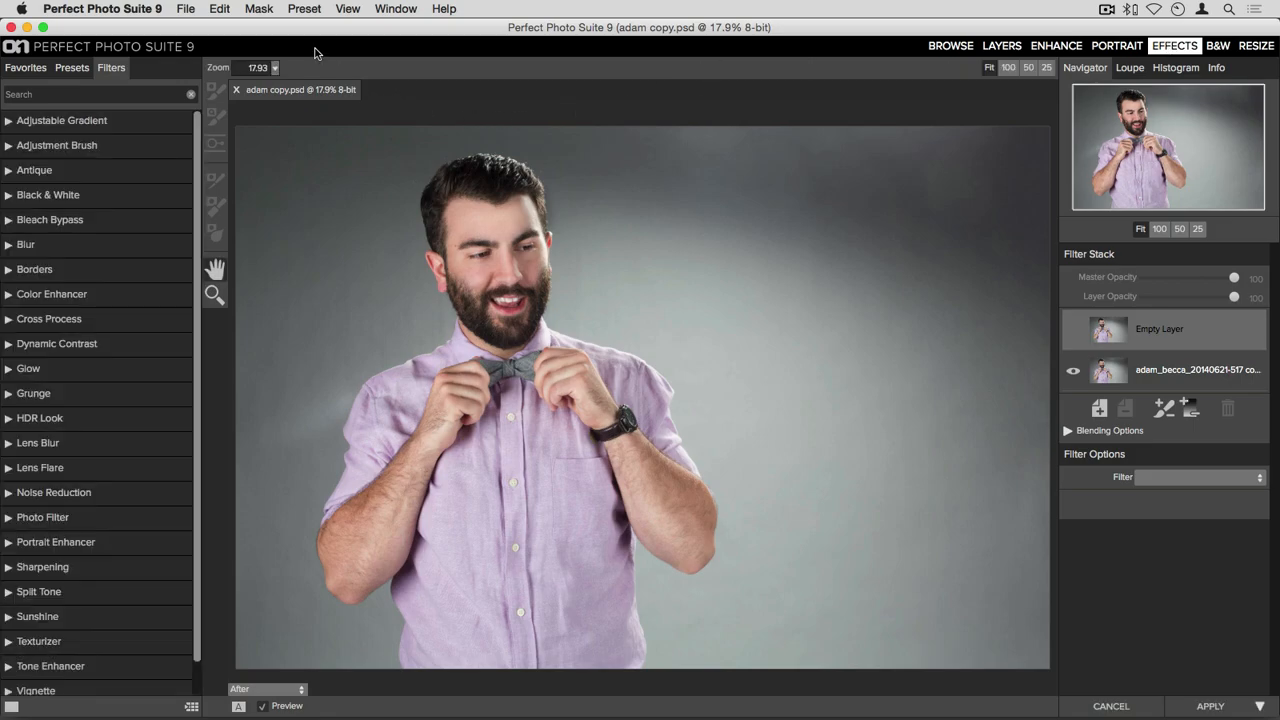
pyautogui.click(314, 7)
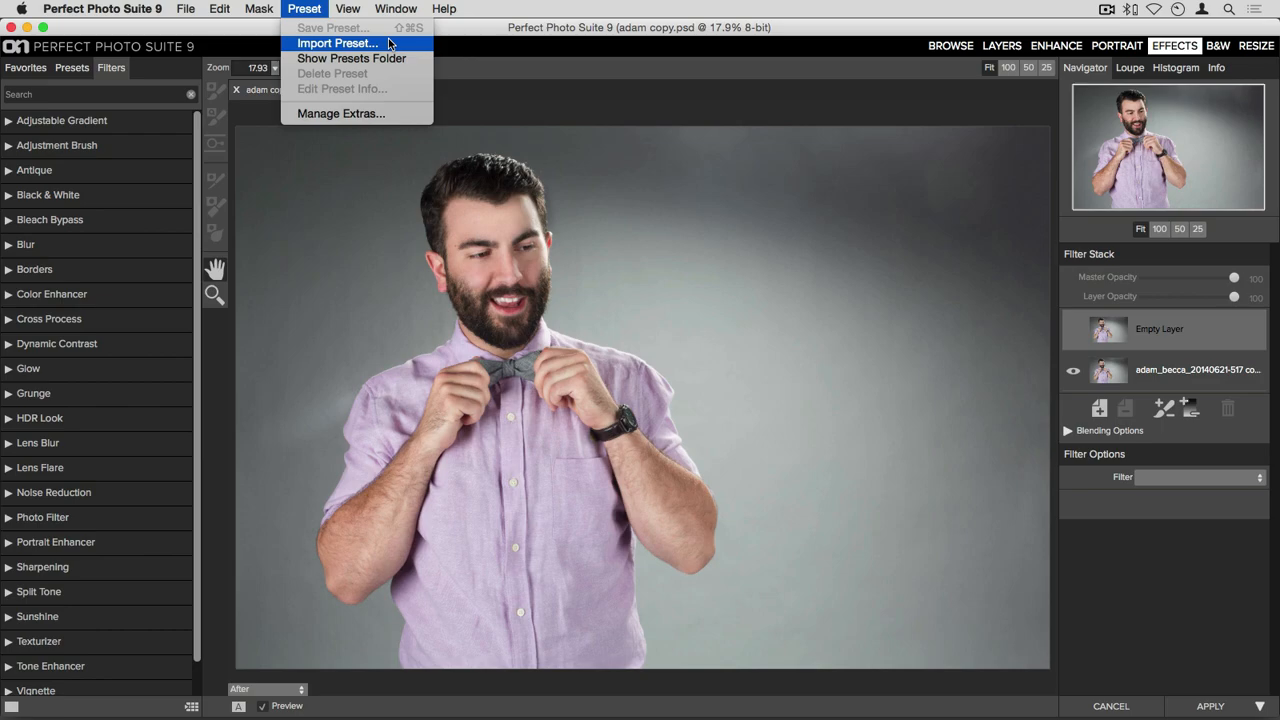
pyautogui.click(415, 114)
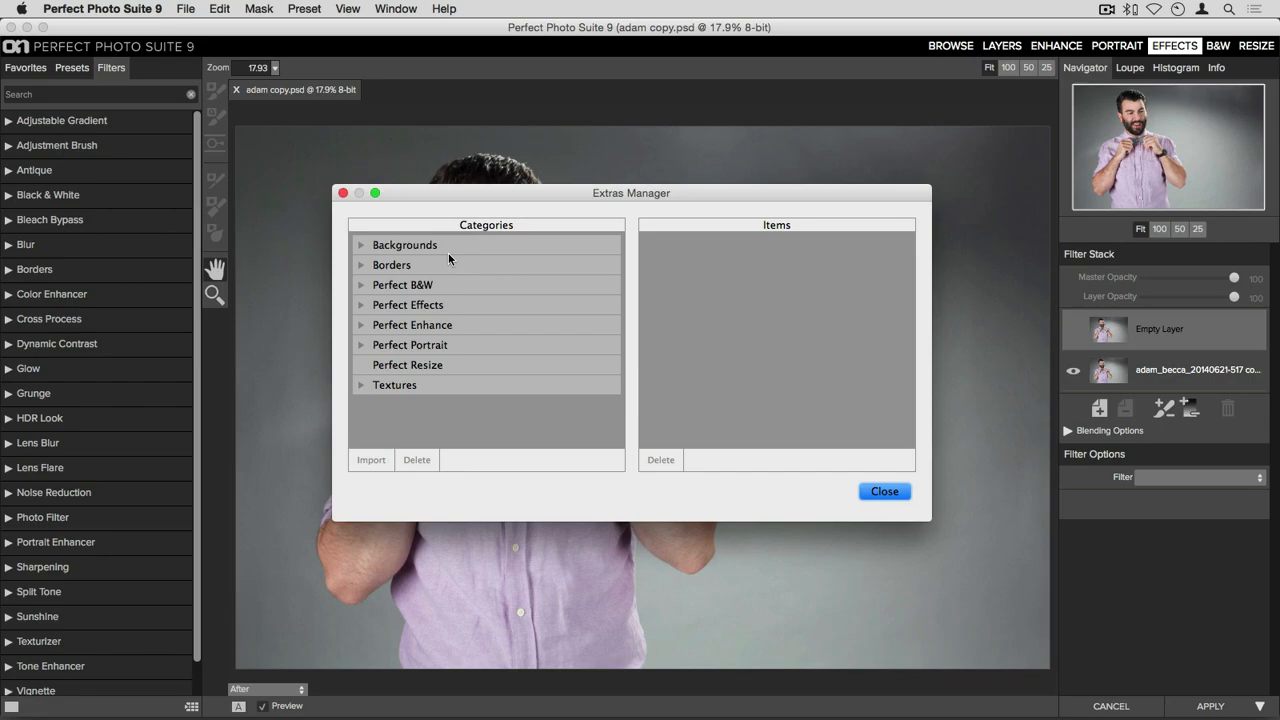
pyautogui.click(362, 386)
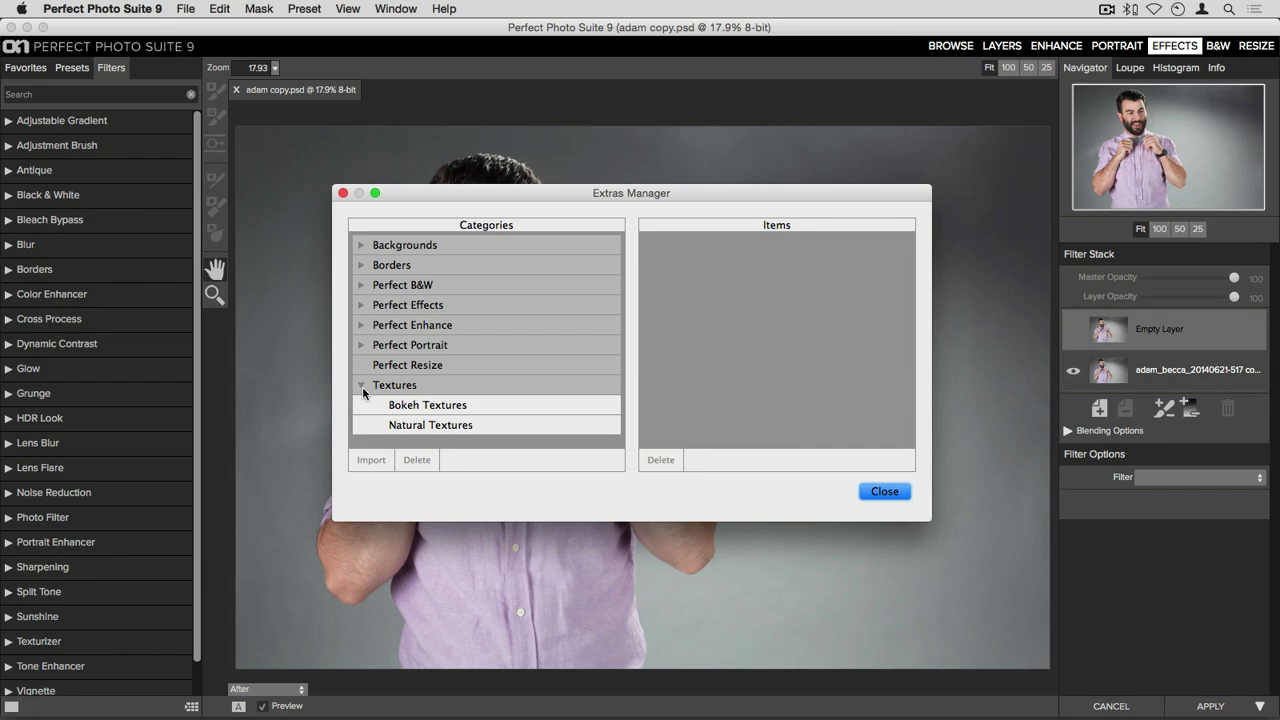
pyautogui.click(898, 493)
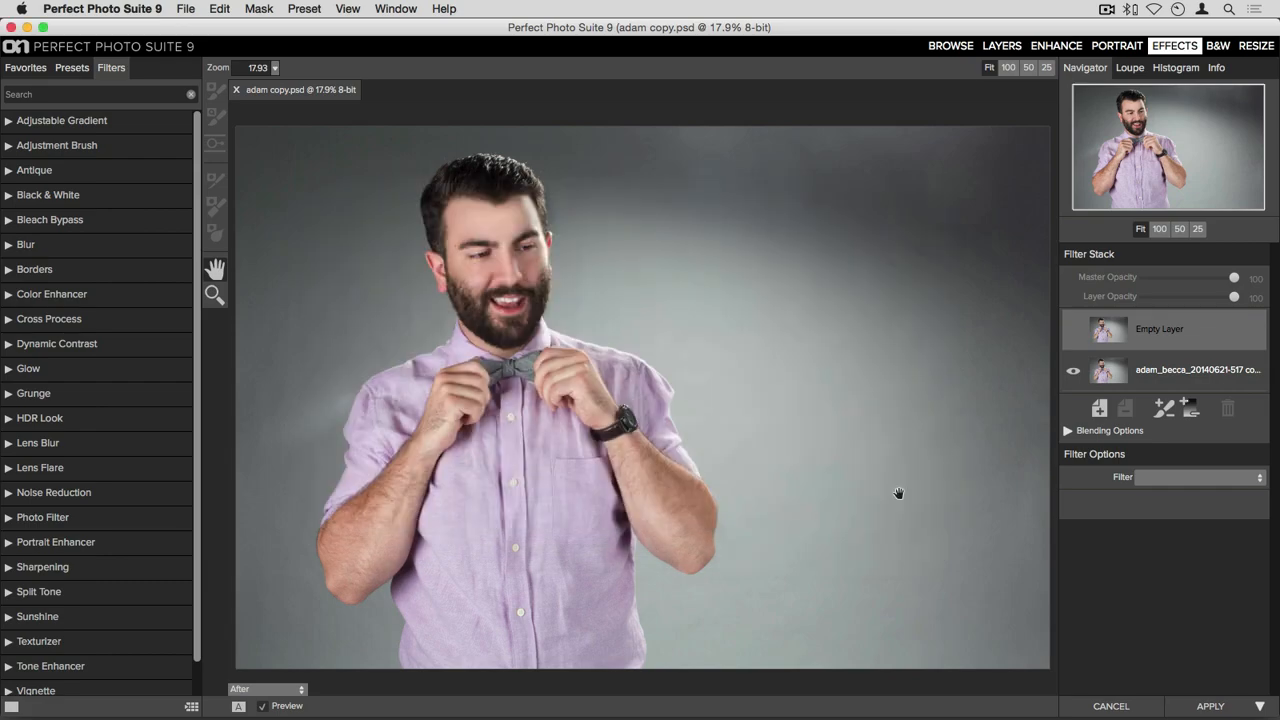